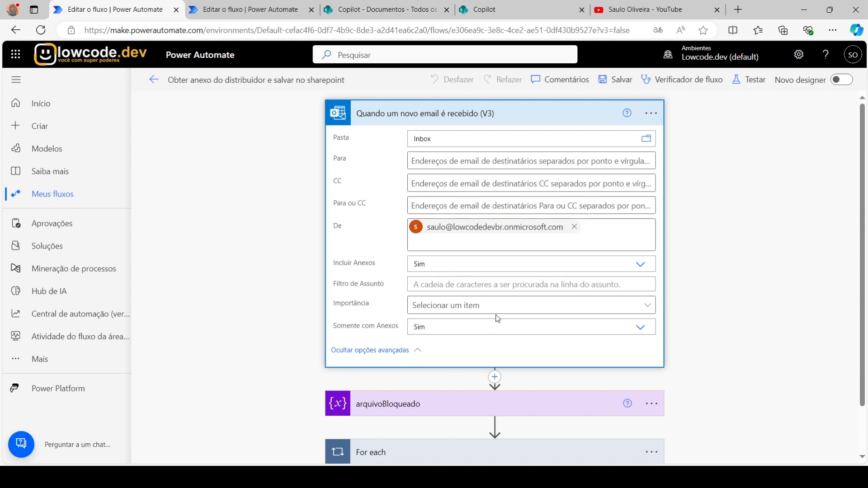
# Review the new-email trigger's settings, collapse it, and expand the arquivoBloqueado variable action.
pyautogui.moveTo(484, 329)
pyautogui.scroll(-1, 655, 361)
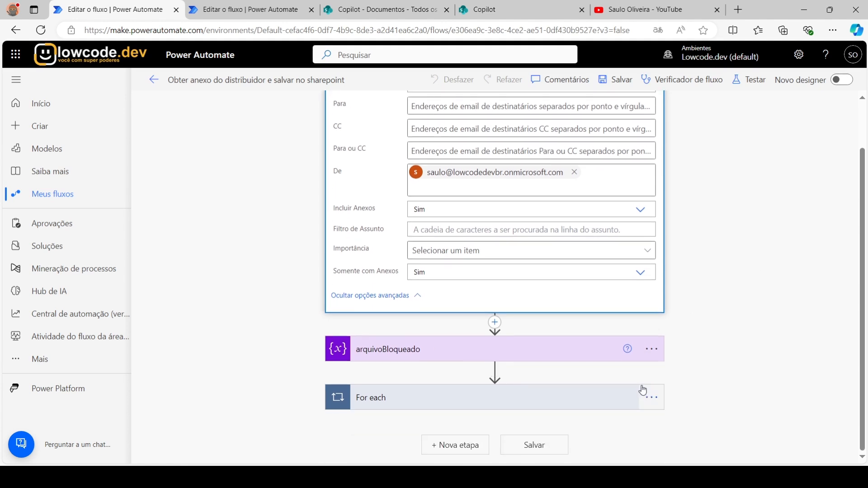
pyautogui.scroll(1, 643, 390)
pyautogui.click(573, 120)
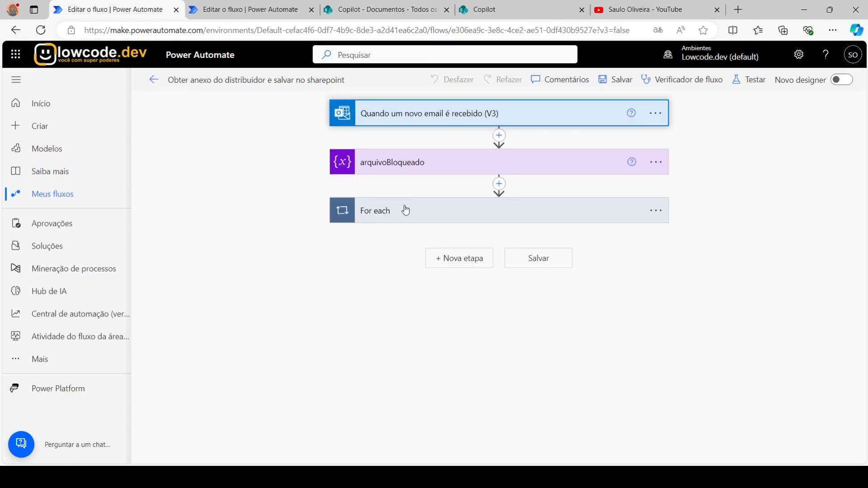
pyautogui.moveTo(499, 184)
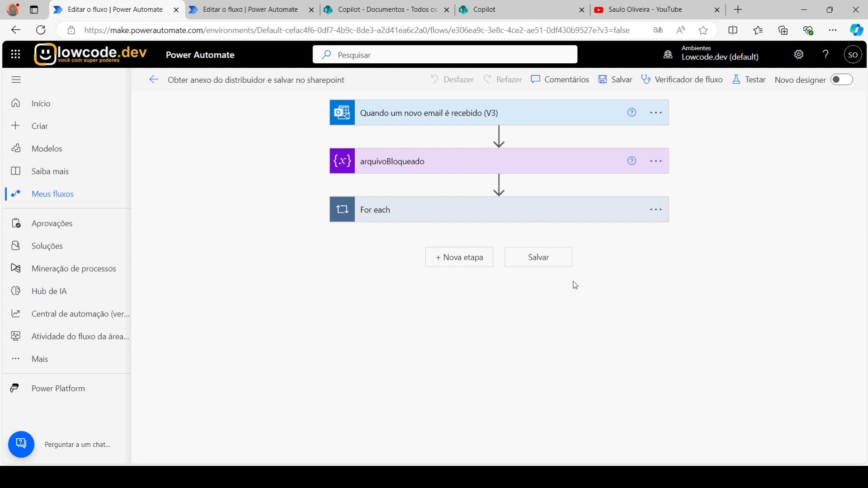
pyautogui.click(517, 165)
pyautogui.click(452, 190)
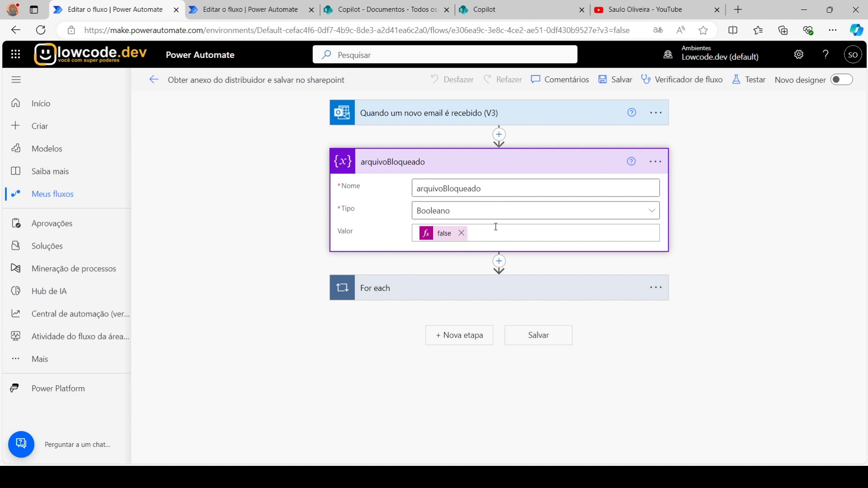
pyautogui.click(650, 213)
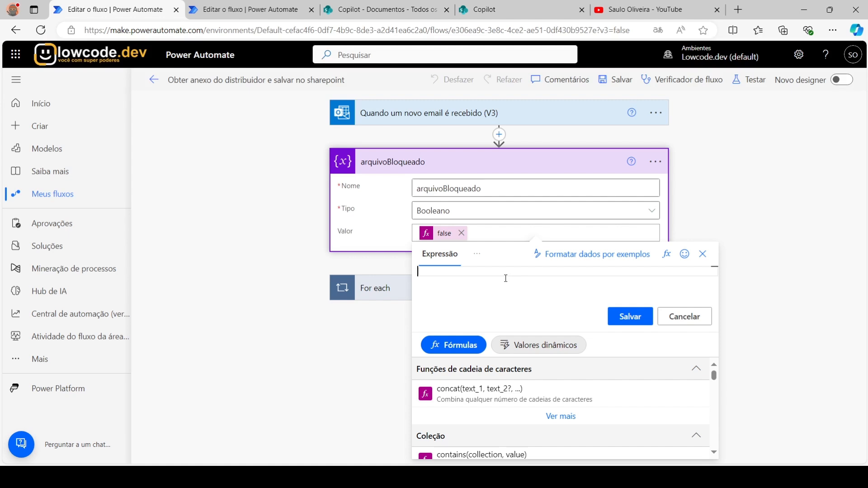
pyautogui.write('false')
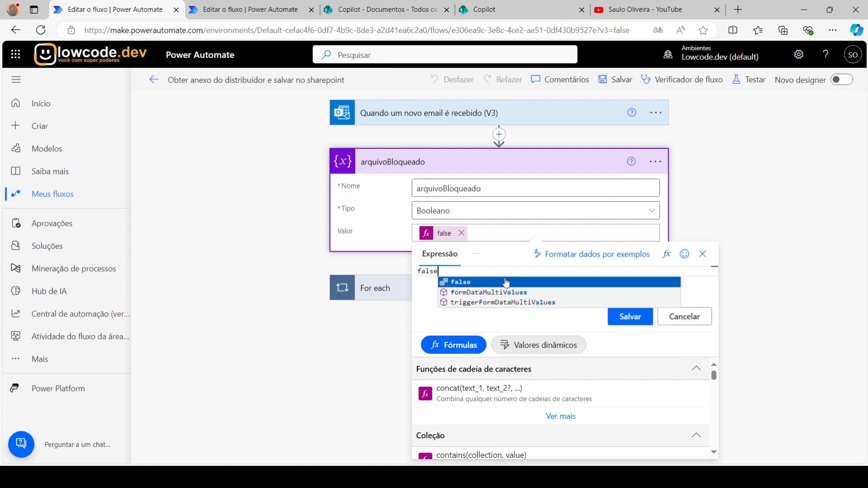
pyautogui.click(448, 284)
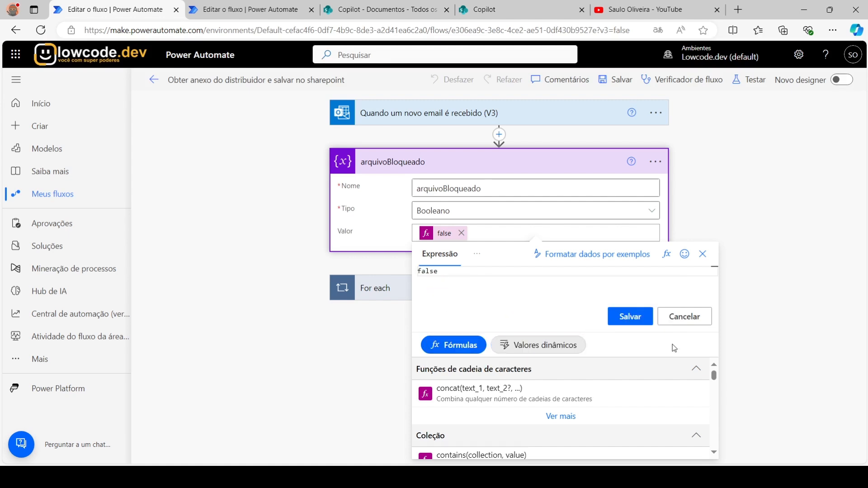
pyautogui.click(689, 313)
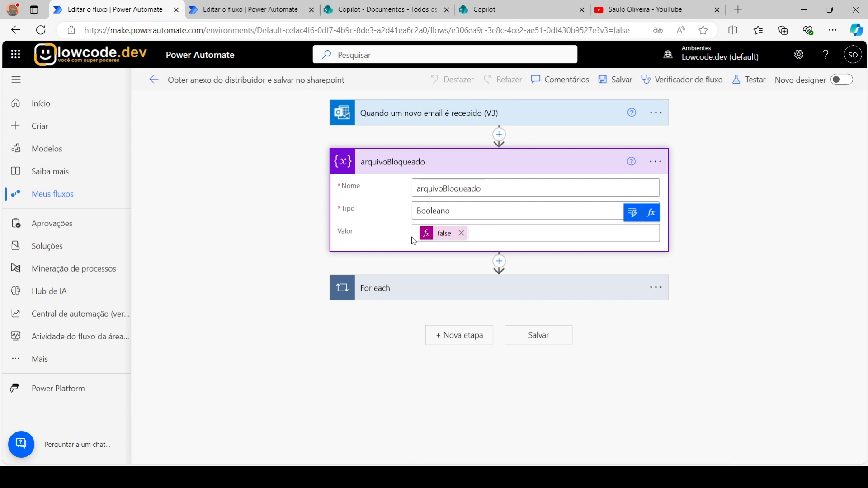
# Expand the For each loop and the Obter Anexo (V2) action inside it to examine their inputs.
pyautogui.click(404, 292)
pyautogui.scroll(-2, 473, 316)
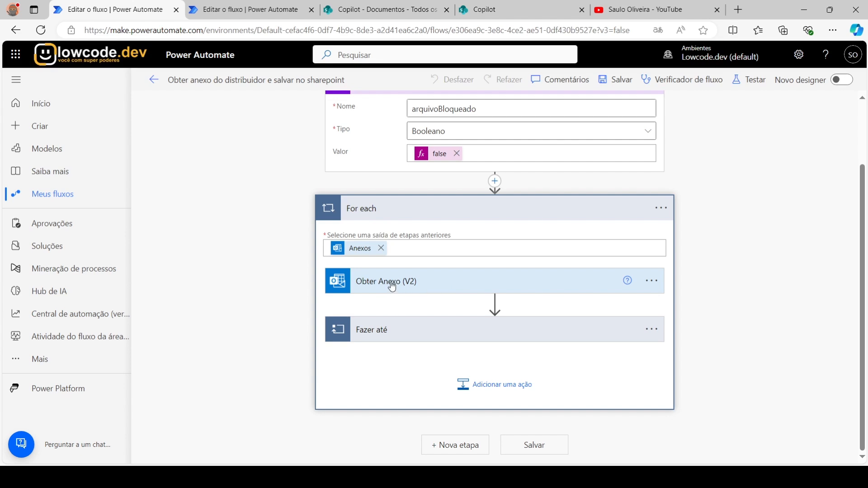
pyautogui.click(423, 284)
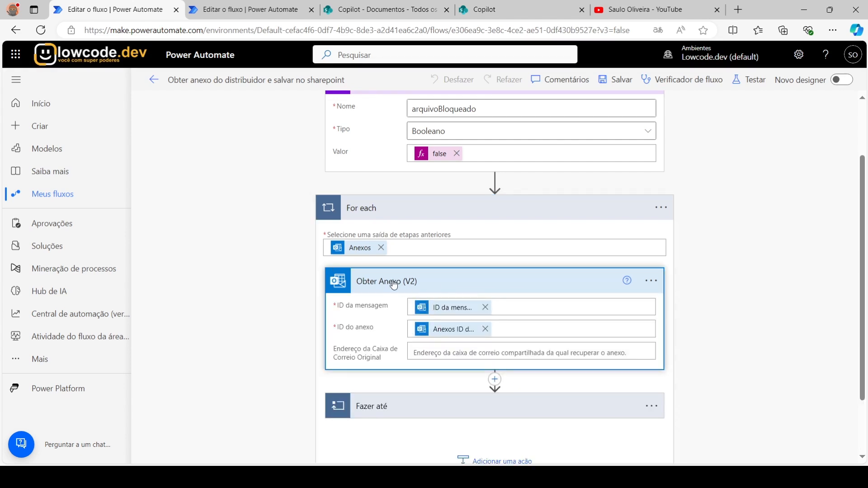
# Browse the dynamic values available for the ID da mensagem field of Obter Anexo (V2), without inserting any.
pyautogui.click(514, 302)
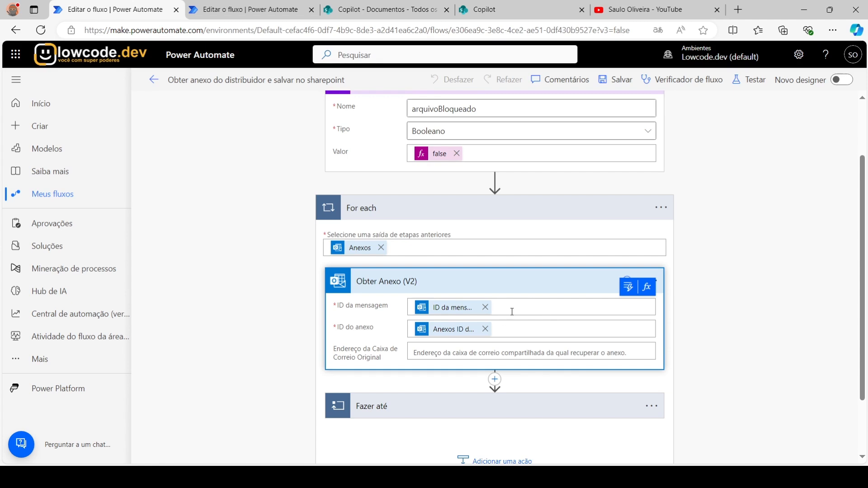
pyautogui.click(628, 287)
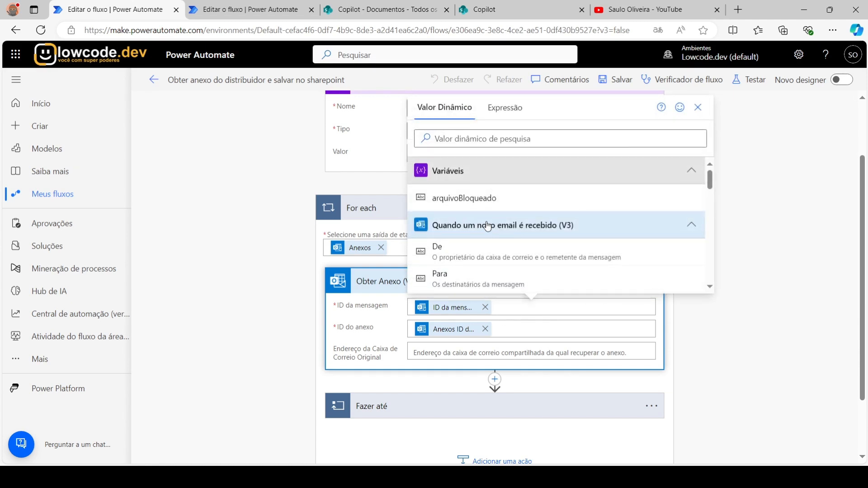
pyautogui.scroll(-3, 520, 254)
pyautogui.scroll(-5, 521, 257)
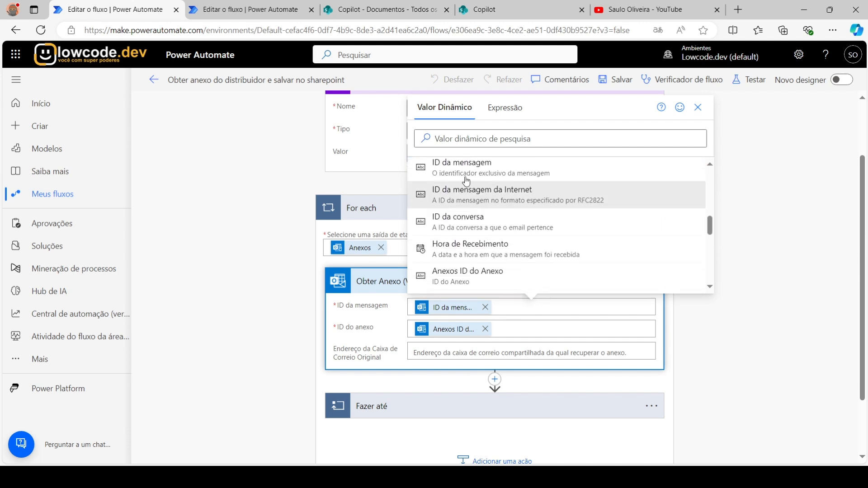
pyautogui.scroll(-1, 473, 188)
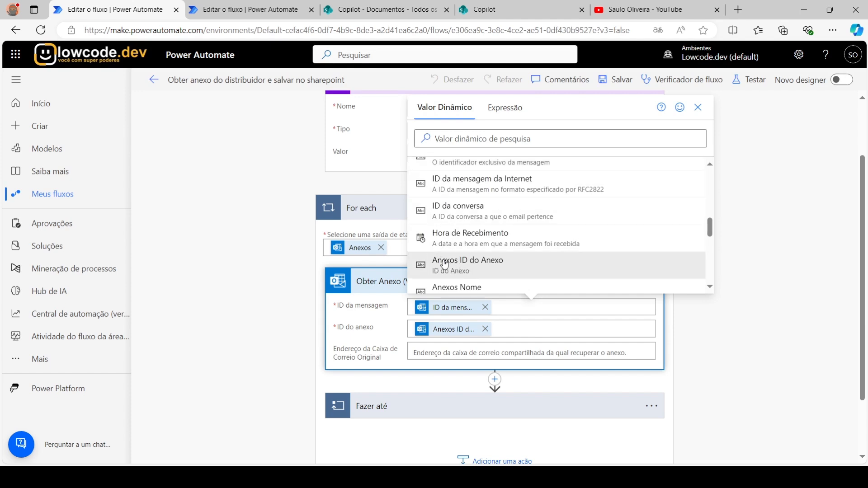
pyautogui.click(275, 197)
pyautogui.scroll(2, 444, 177)
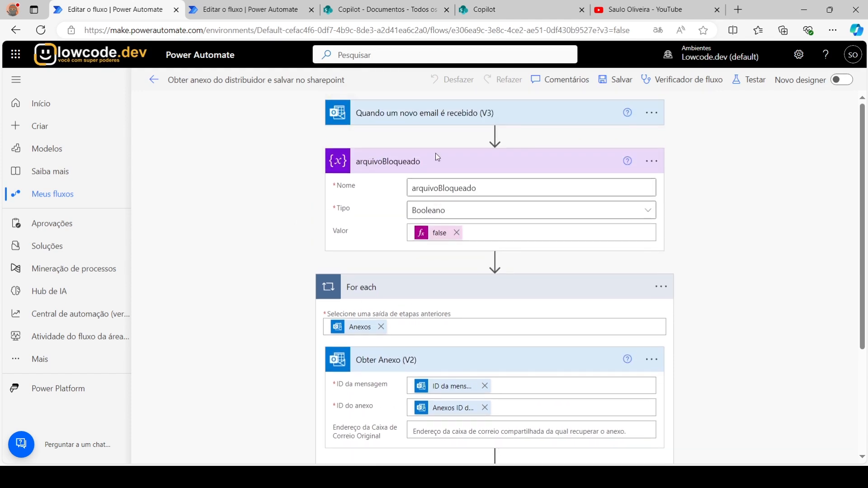
# Expand the Fazer até loop and examine its exit condition and the actions it contains.
pyautogui.scroll(-3, 490, 366)
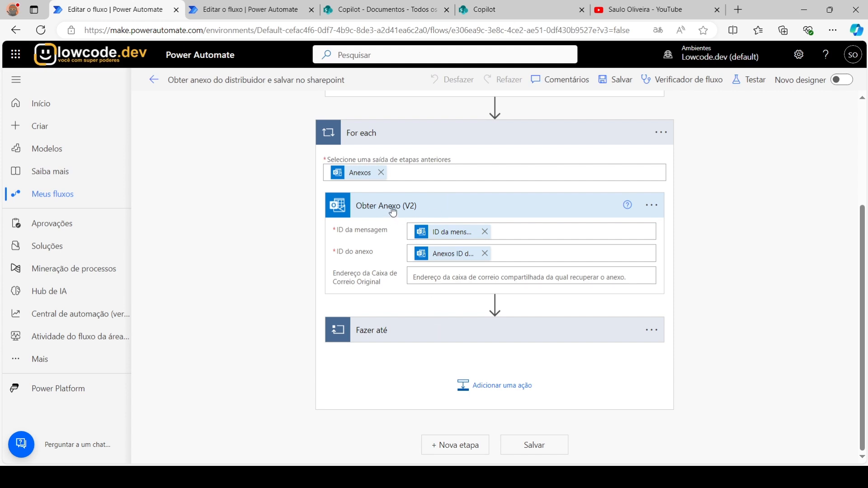
pyautogui.click(409, 332)
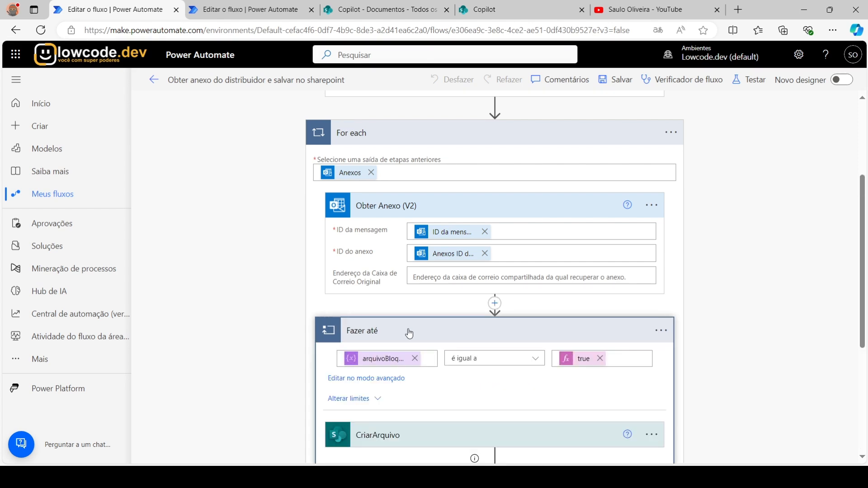
pyautogui.scroll(-2, 527, 344)
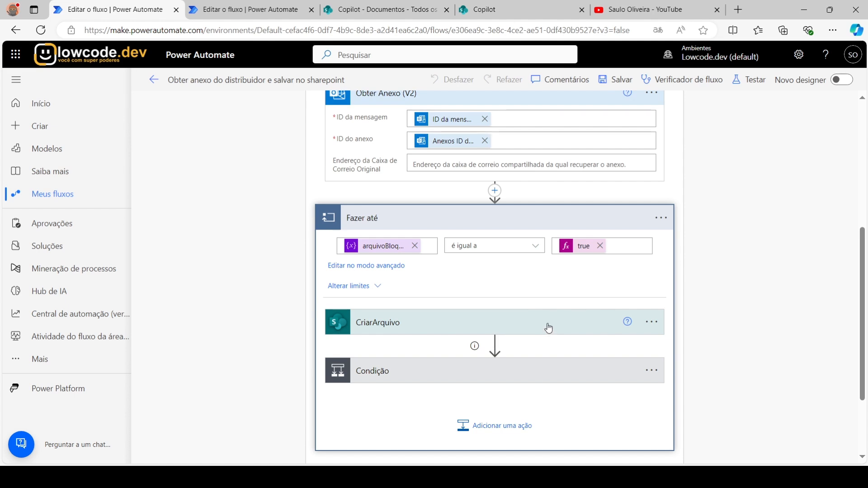
pyautogui.scroll(2, 425, 135)
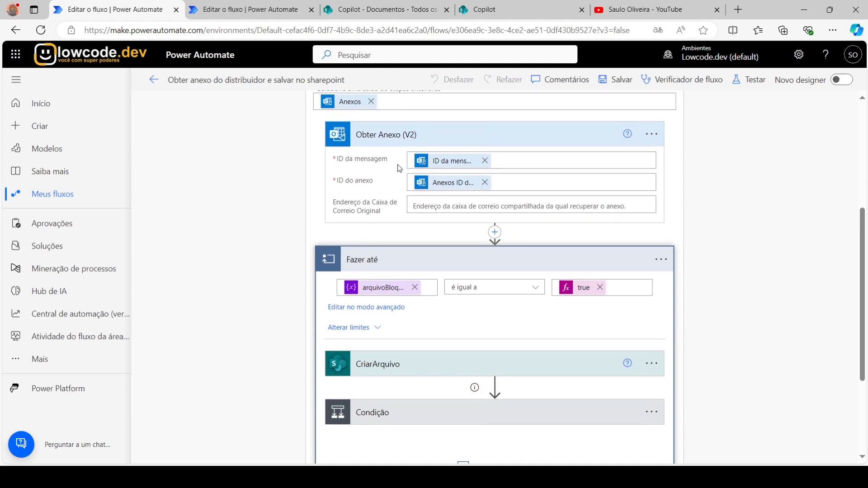
pyautogui.scroll(-4, 432, 165)
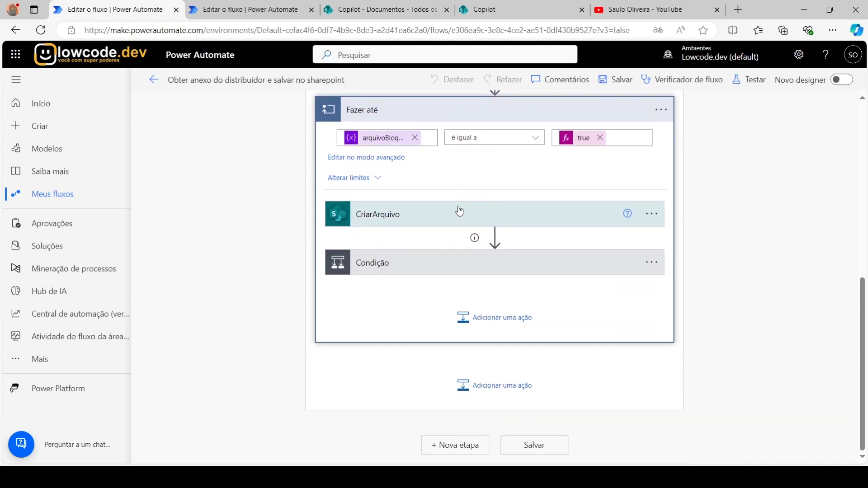
# Expand the CriarArquivo action and compare its site, folder, file name and content fields with Obter Anexo (V2).
pyautogui.click(478, 221)
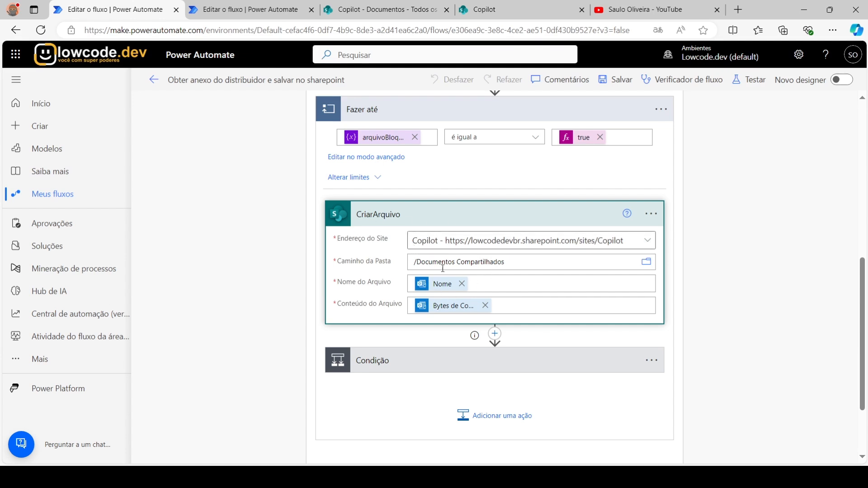
pyautogui.scroll(3, 407, 188)
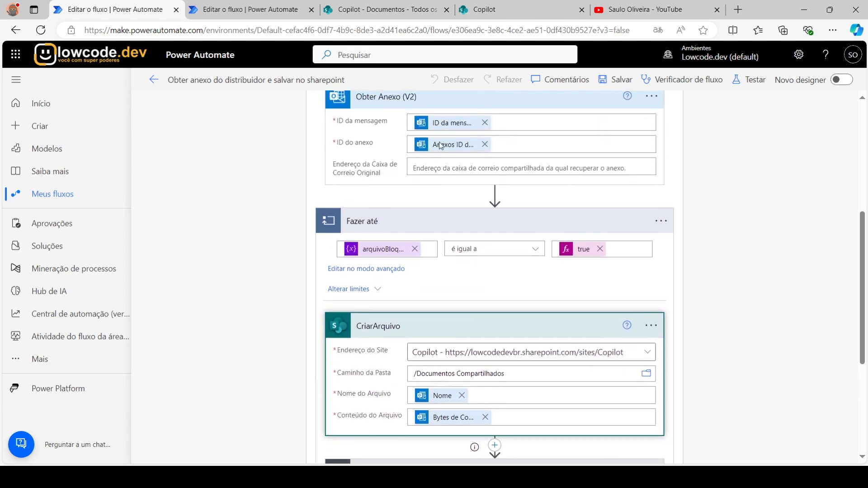
pyautogui.scroll(-3, 452, 289)
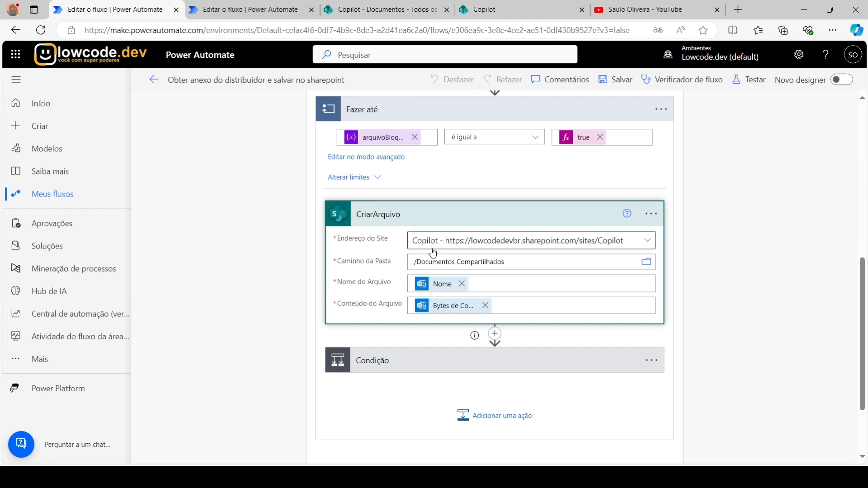
# Expand the Condição action below CriarArquivo and examine its status code comparison and its two branches.
pyautogui.click(445, 361)
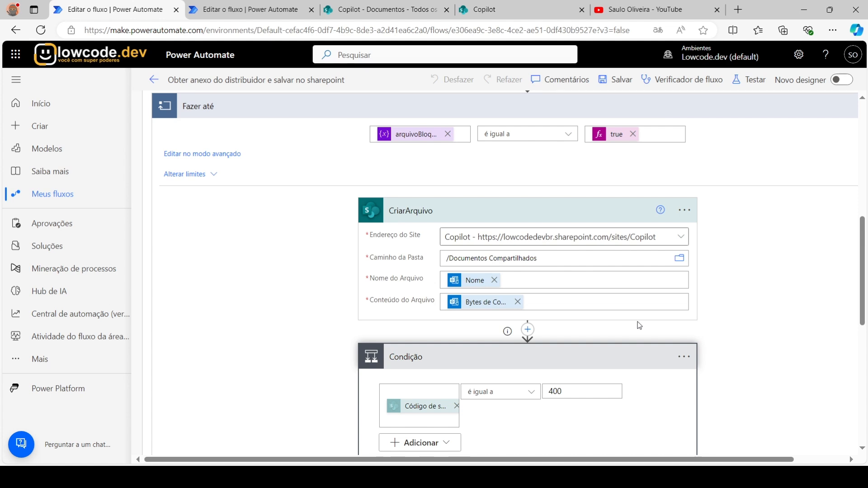
pyautogui.scroll(-3, 640, 325)
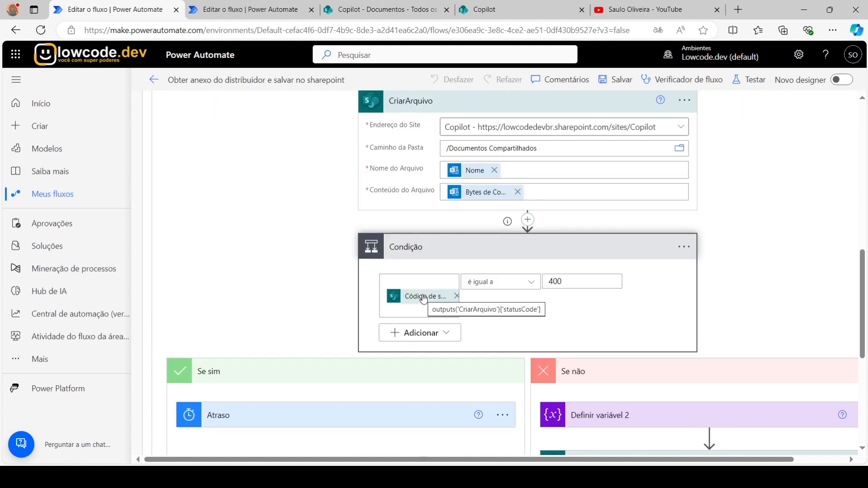
pyautogui.scroll(2, 479, 208)
pyautogui.scroll(1, 476, 223)
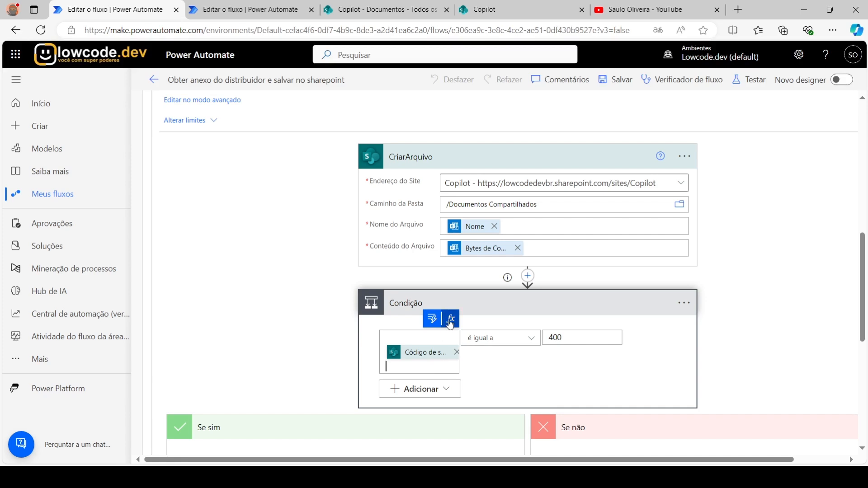
pyautogui.click(451, 321)
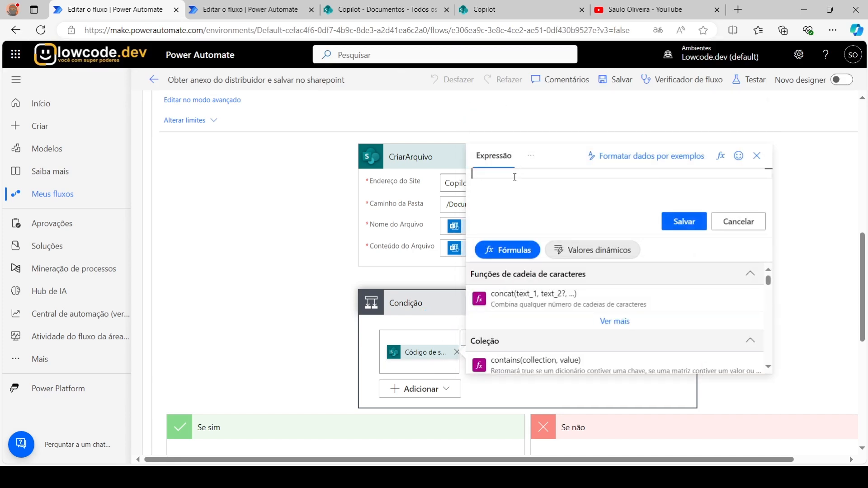
pyautogui.write('out')
pyautogui.press('Return')
pyautogui.press('Left')
pyautogui.press('Left')
pyautogui.write("CriarArquivo')[]")
pyautogui.press('Left')
pyautogui.write("'statuscode")
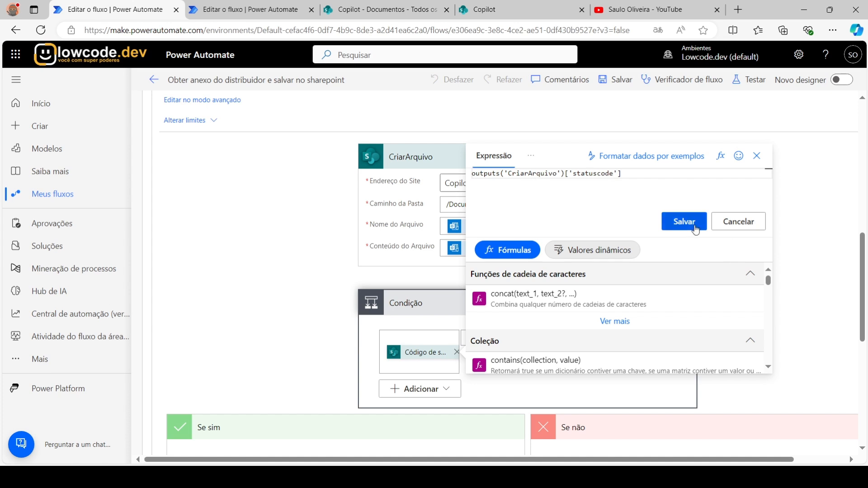
pyautogui.click(740, 226)
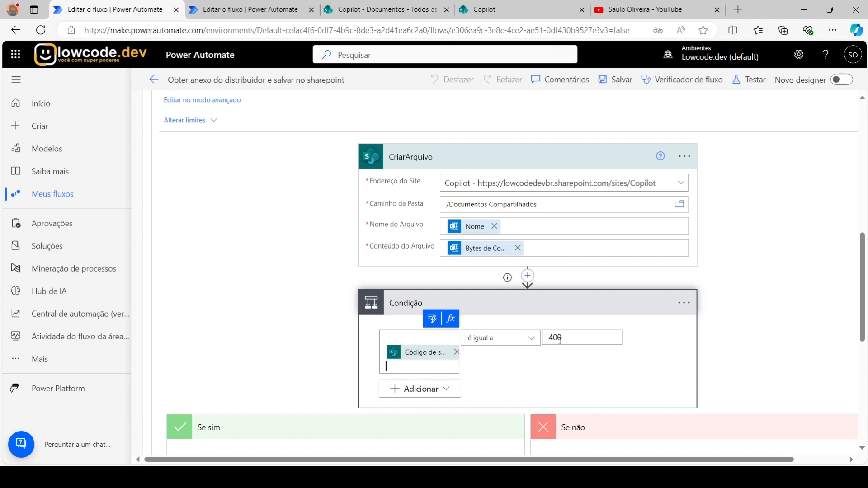
# Check which CriarArquivo outcomes are set in Condição's run-after configuration, closing it without changes.
pyautogui.scroll(-1, 563, 337)
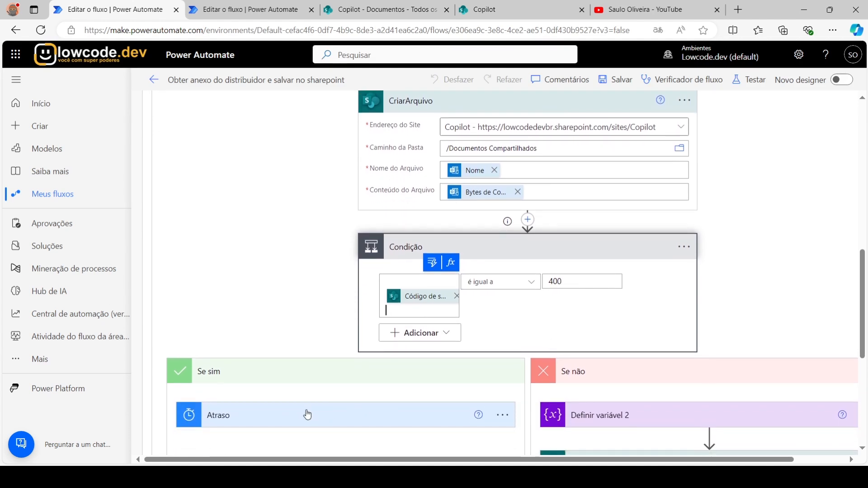
pyautogui.click(690, 250)
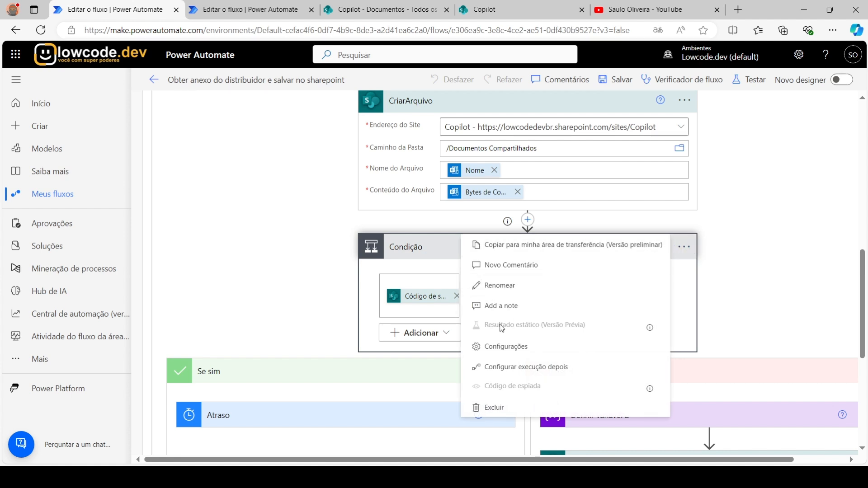
pyautogui.click(512, 366)
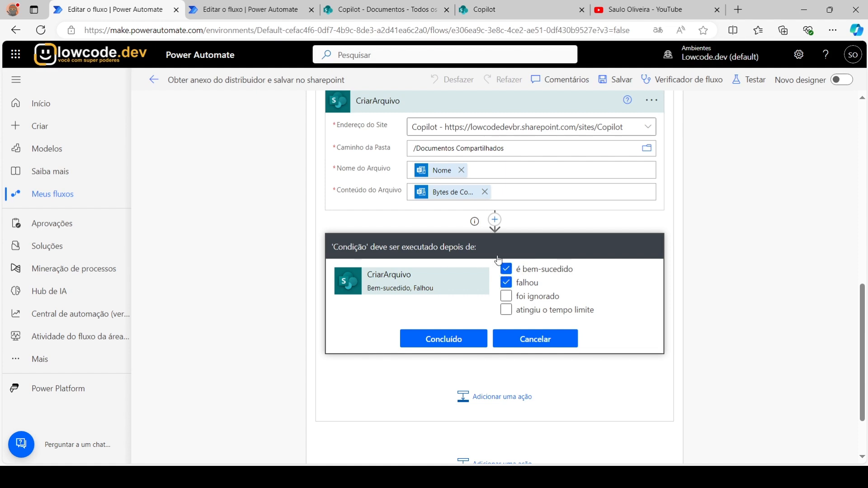
pyautogui.click(541, 342)
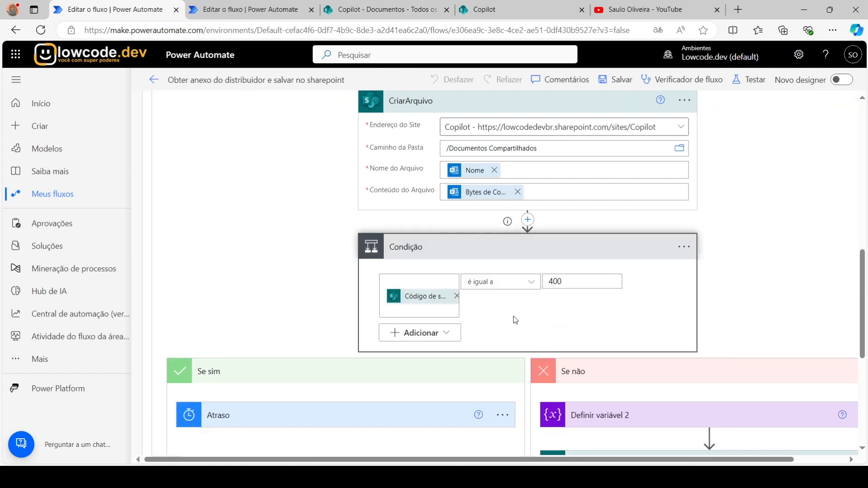
# Expand the Atraso action in the Se sim branch and examine its count and unit.
pyautogui.scroll(-1, 527, 282)
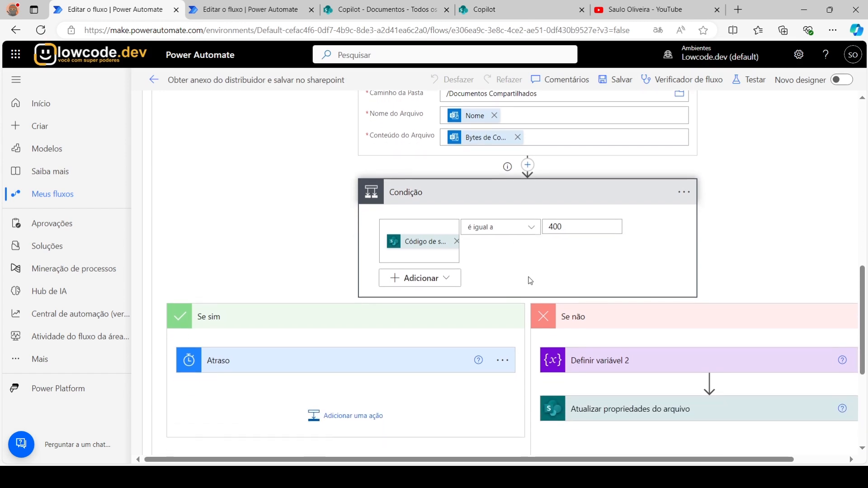
pyautogui.click(384, 351)
pyautogui.scroll(-1, 362, 354)
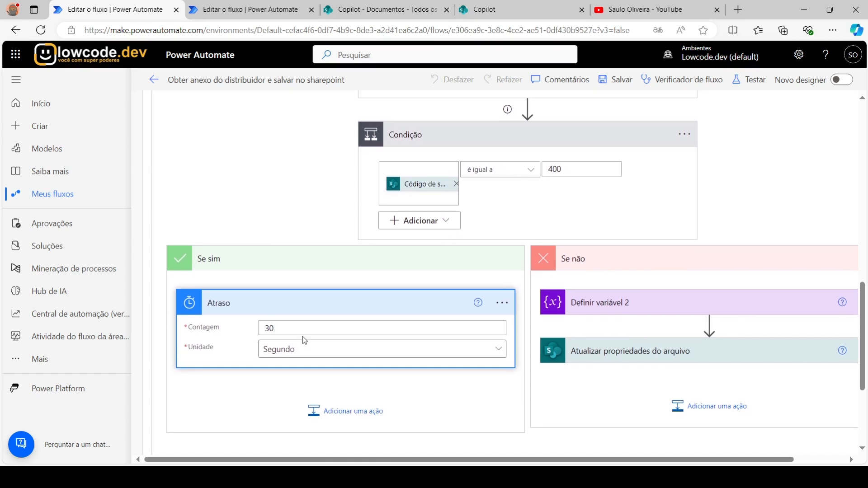
# Expand the Definir variável 2 action in the Se não branch and examine its variable name and value.
pyautogui.scroll(5, 476, 248)
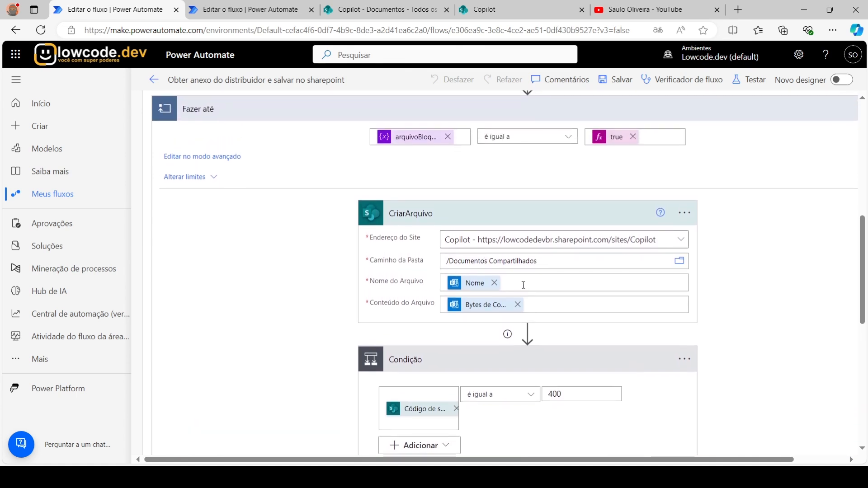
pyautogui.scroll(-5, 523, 287)
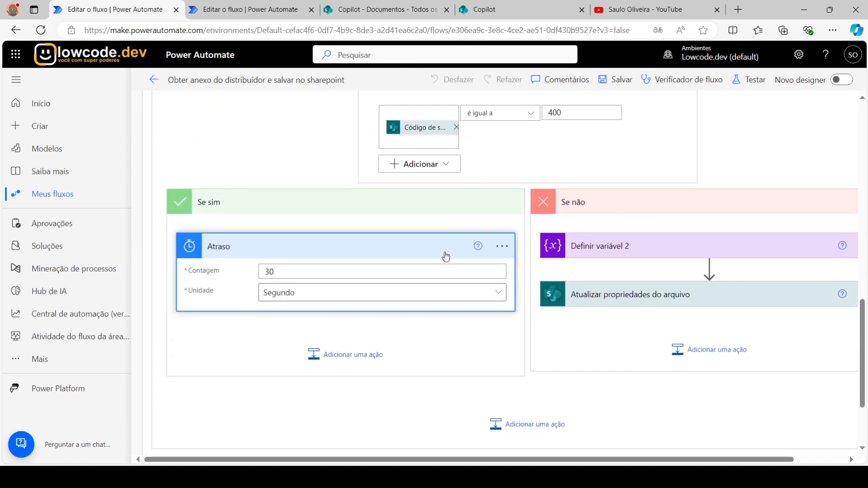
pyautogui.scroll(3, 538, 324)
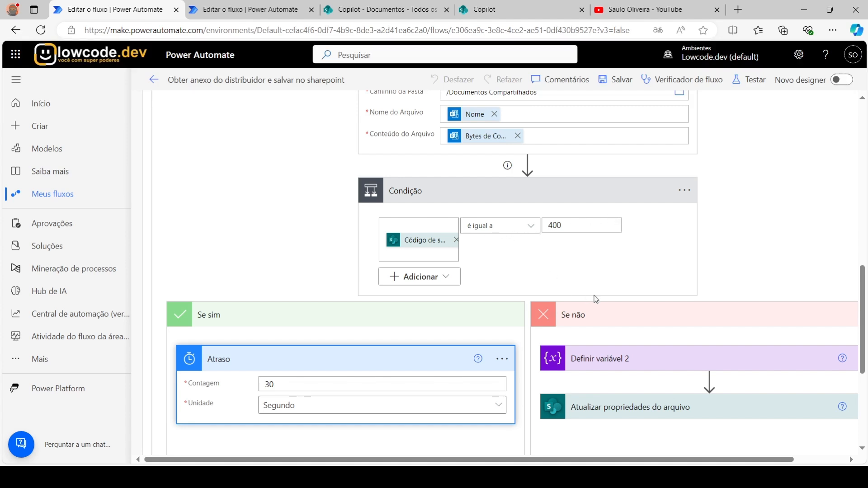
pyautogui.scroll(-1, 627, 358)
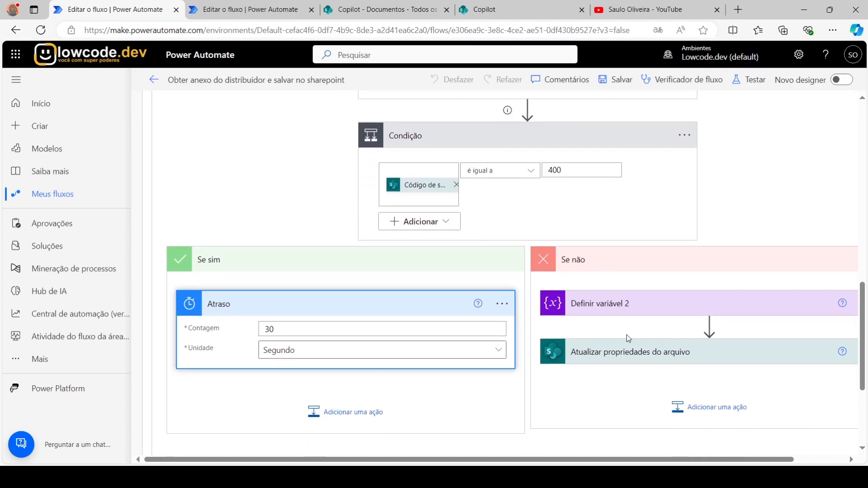
pyautogui.click(616, 309)
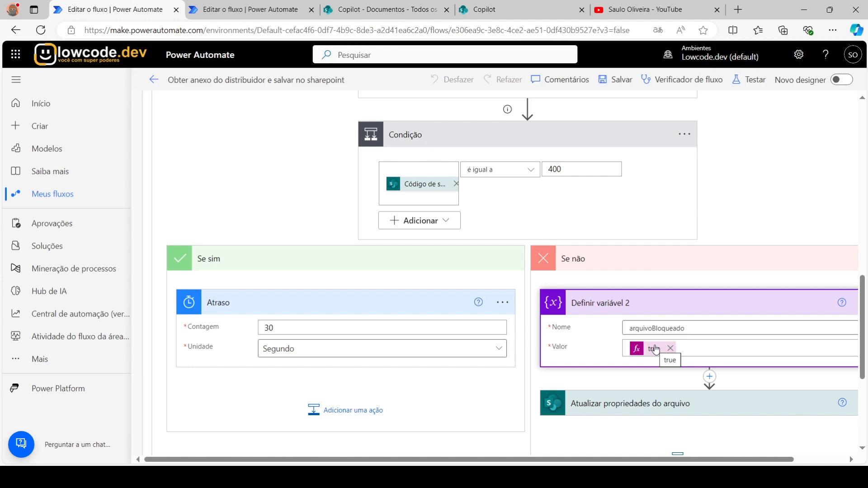
pyautogui.scroll(-3, 633, 325)
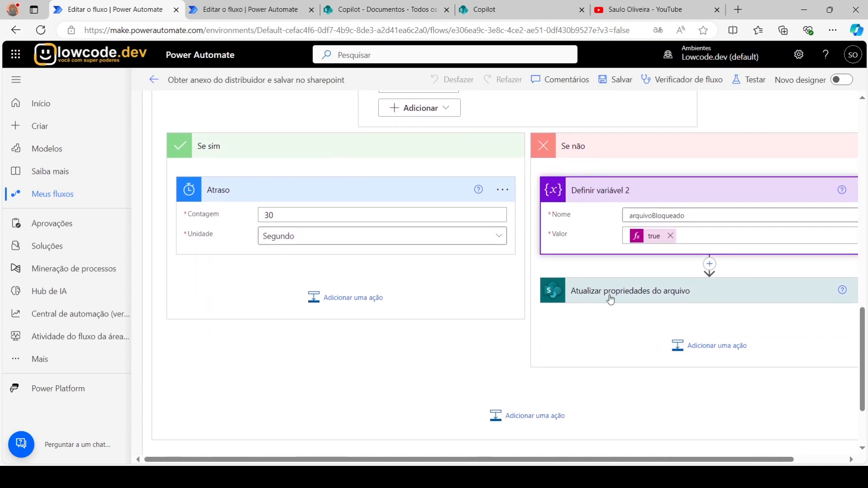
# Expand the Atualizar propriedades do arquivo action and examine its site, library, ID and status fields against CriarArquivo.
pyautogui.click(610, 300)
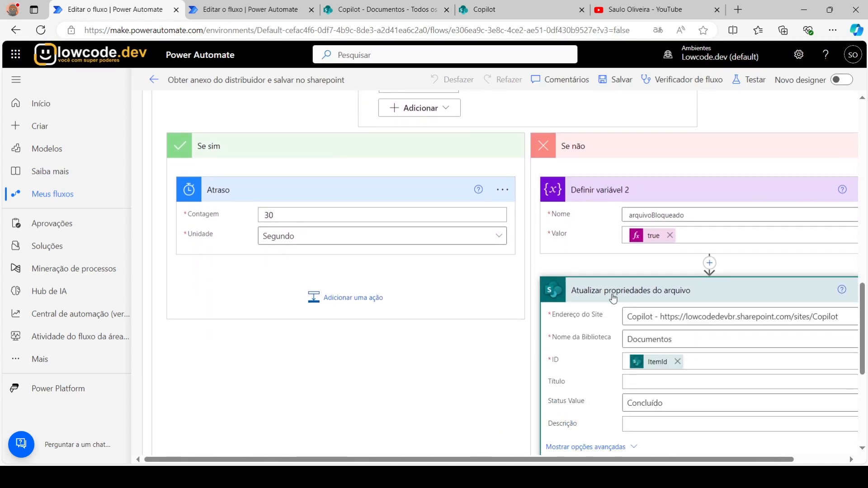
pyautogui.scroll(-3, 614, 298)
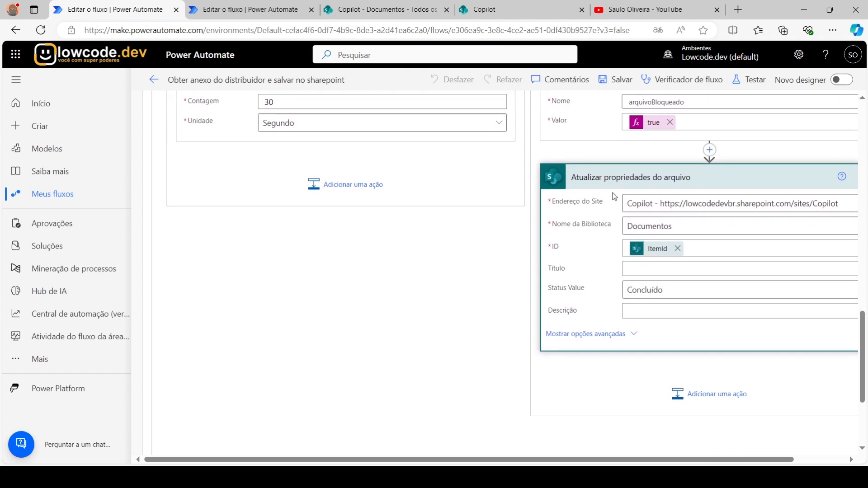
pyautogui.scroll(6, 628, 196)
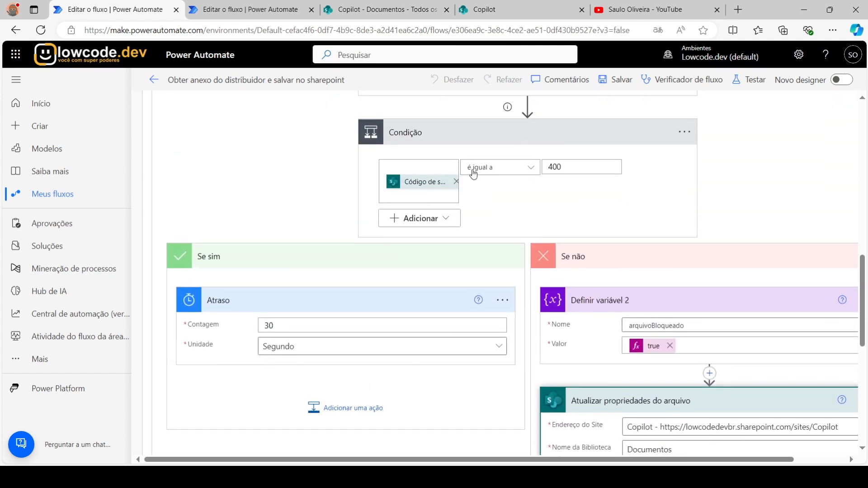
pyautogui.scroll(5, 541, 166)
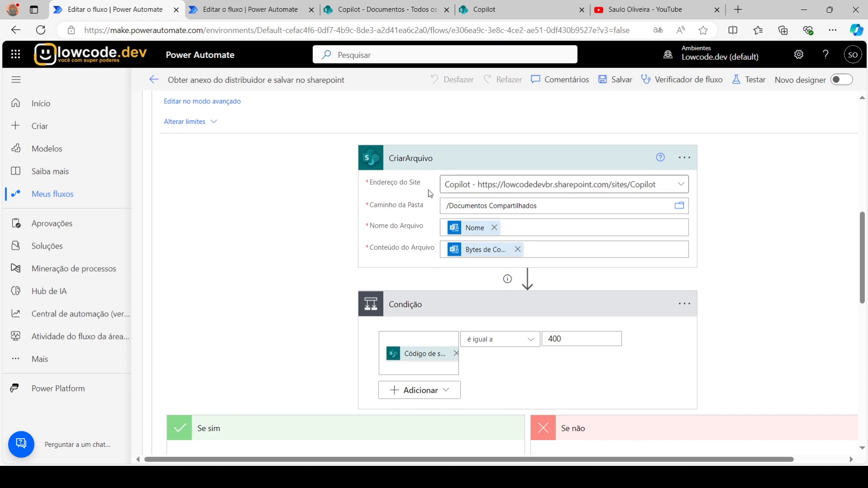
pyautogui.scroll(-8, 502, 202)
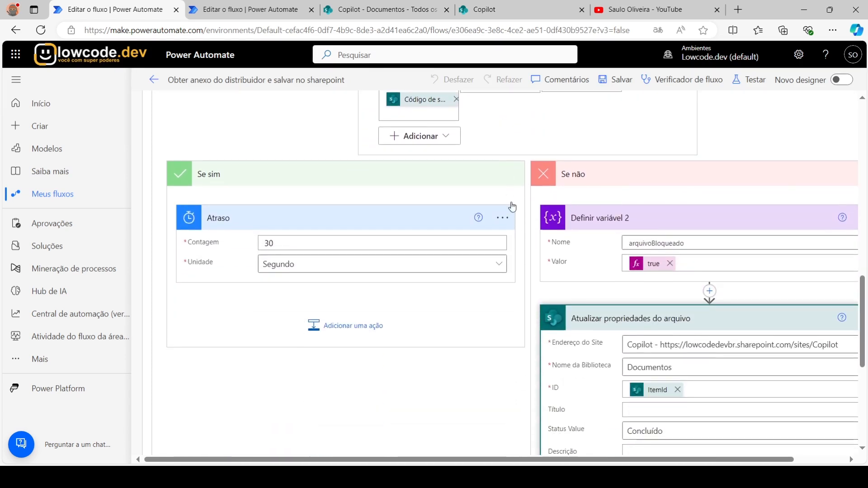
pyautogui.scroll(-1, 531, 219)
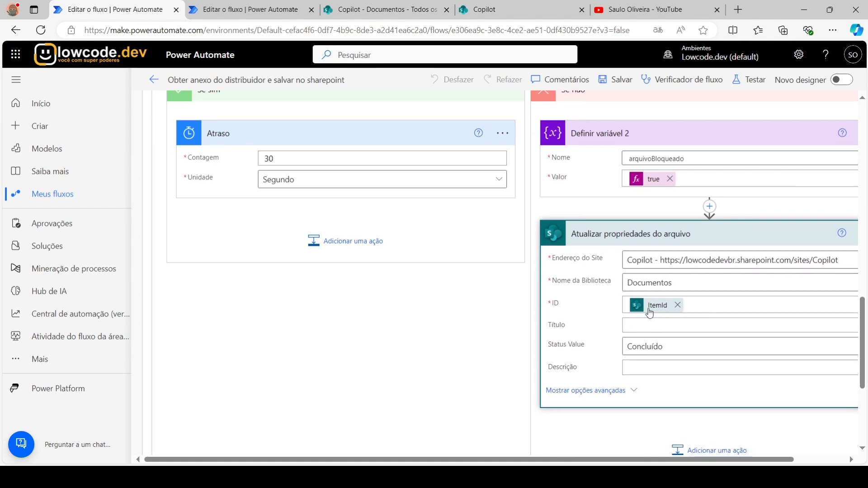
# Check the dynamic values that CriarArquivo offers for the ID field of Atualizar propriedades do arquivo, closing the list without changes.
pyautogui.scroll(1, 650, 312)
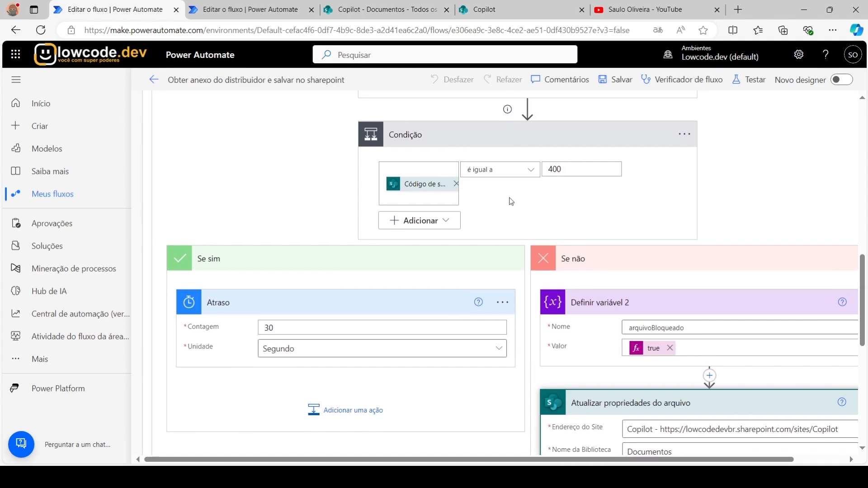
pyautogui.scroll(4, 493, 195)
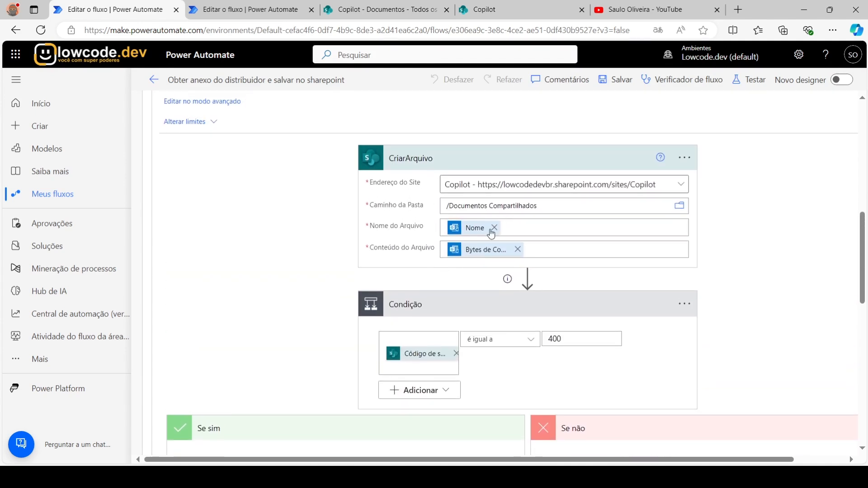
pyautogui.scroll(-8, 725, 278)
pyautogui.click(704, 304)
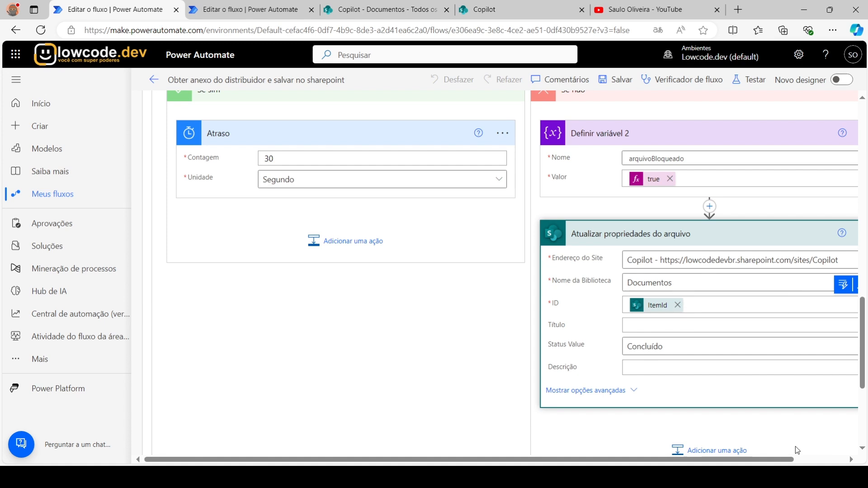
pyautogui.moveTo(795, 459); pyautogui.dragTo(850, 457)
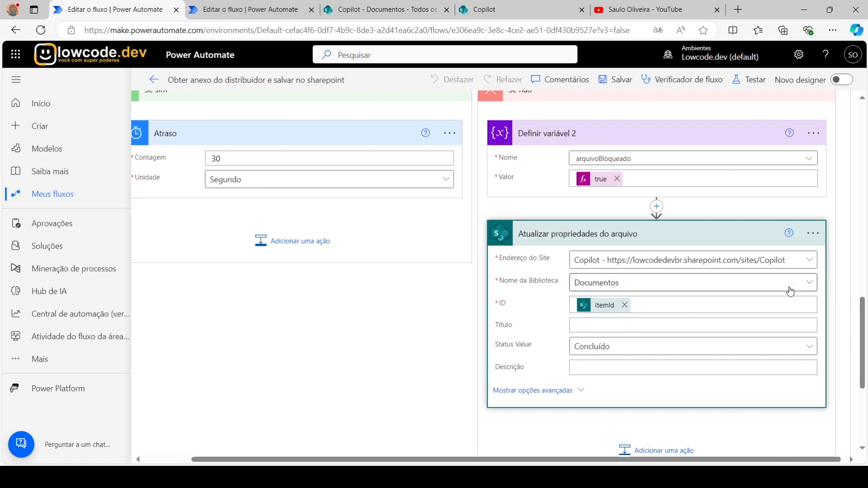
pyautogui.click(790, 286)
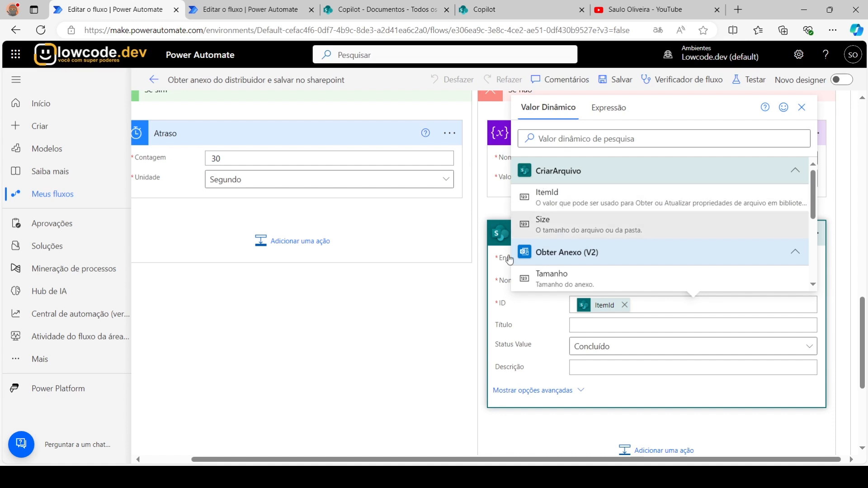
pyautogui.click(509, 329)
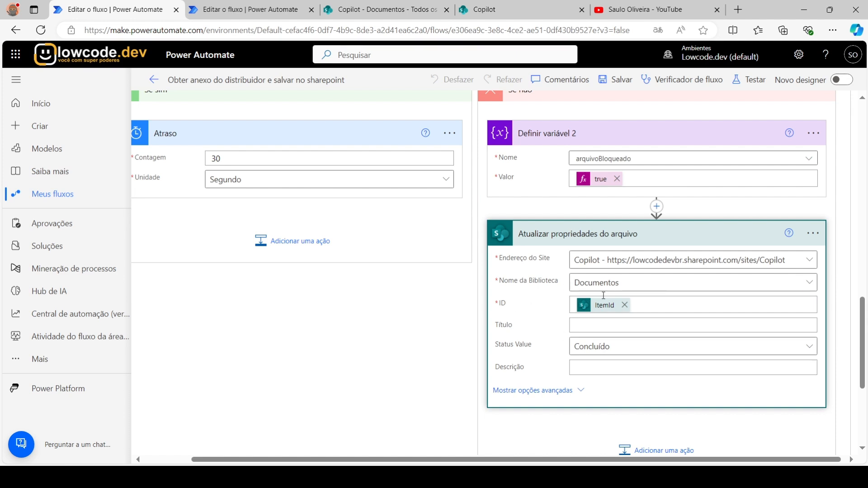
# Review CriarArquivo and Condição together with the ID and status fields of Atualizar propriedades do arquivo.
pyautogui.scroll(5, 521, 261)
pyautogui.scroll(3, 515, 235)
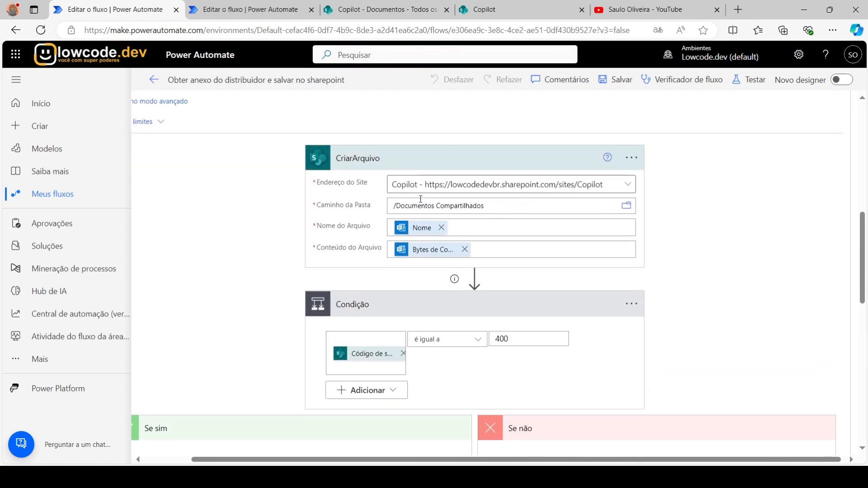
pyautogui.scroll(-10, 572, 234)
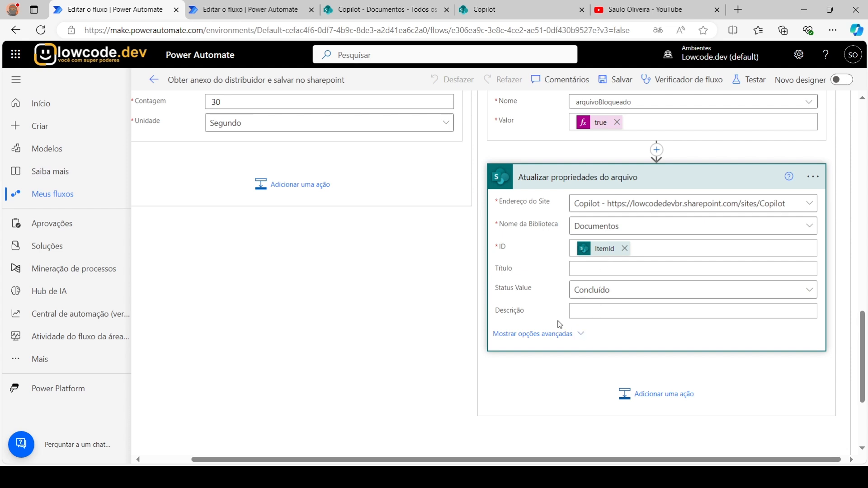
pyautogui.scroll(5, 558, 325)
pyautogui.scroll(4, 497, 353)
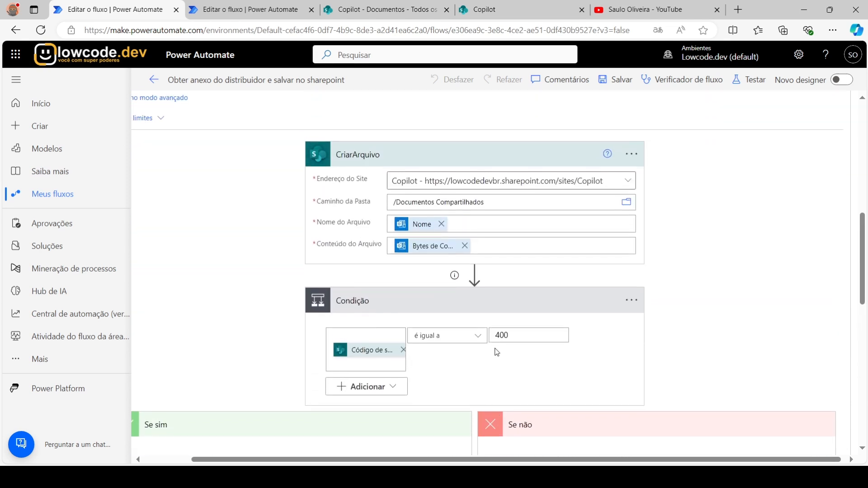
# Compare the Fazer até loop's exit condition with the initial value of the arquivoBloqueado variable.
pyautogui.moveTo(435, 458); pyautogui.dragTo(387, 459)
pyautogui.scroll(1, 356, 369)
pyautogui.scroll(4, 362, 367)
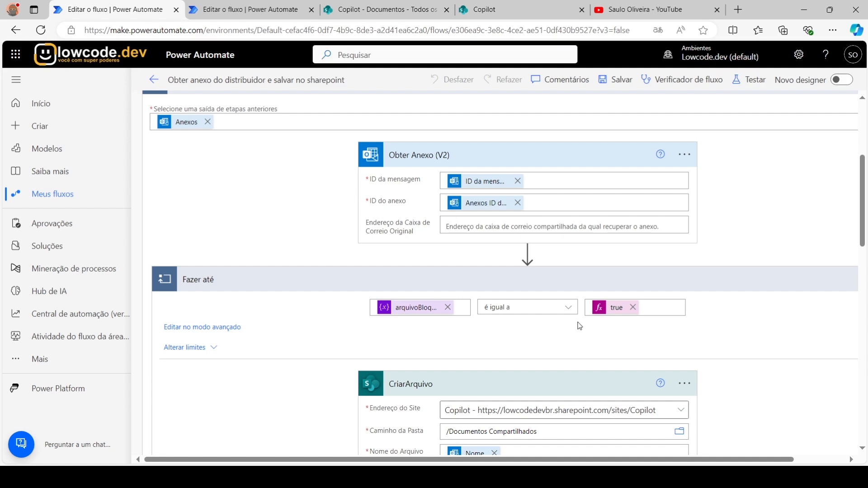
pyautogui.scroll(5, 583, 325)
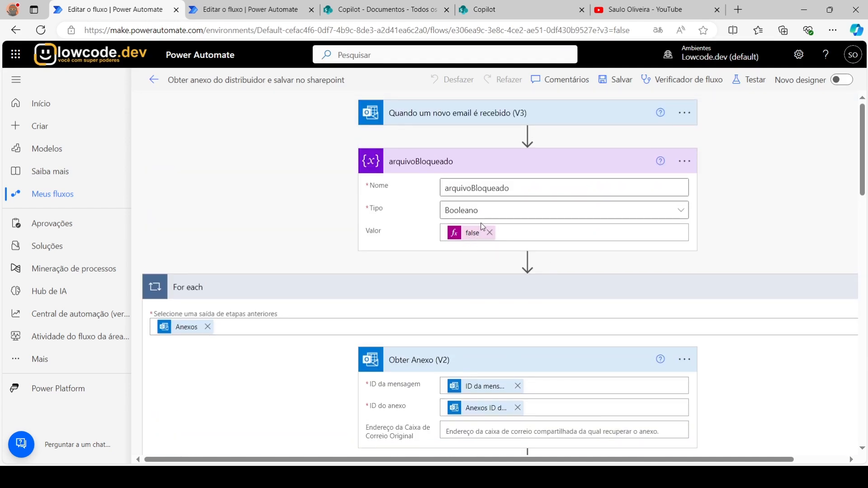
pyautogui.scroll(-3, 481, 223)
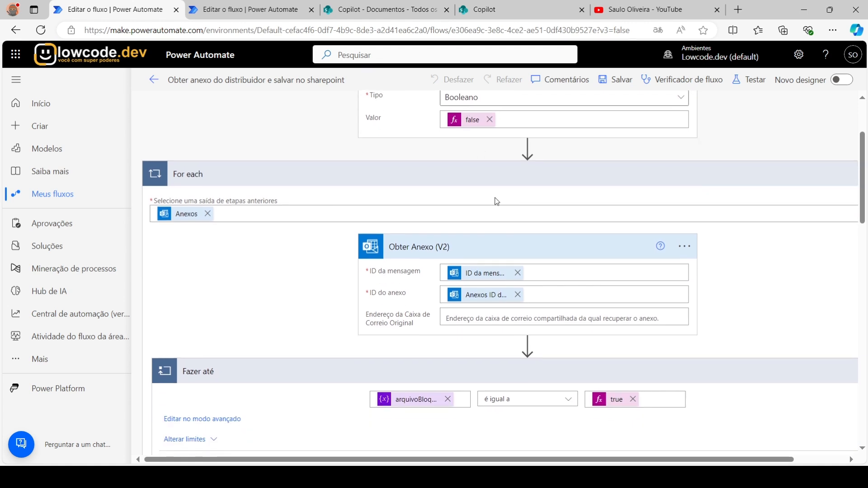
pyautogui.scroll(-5, 495, 199)
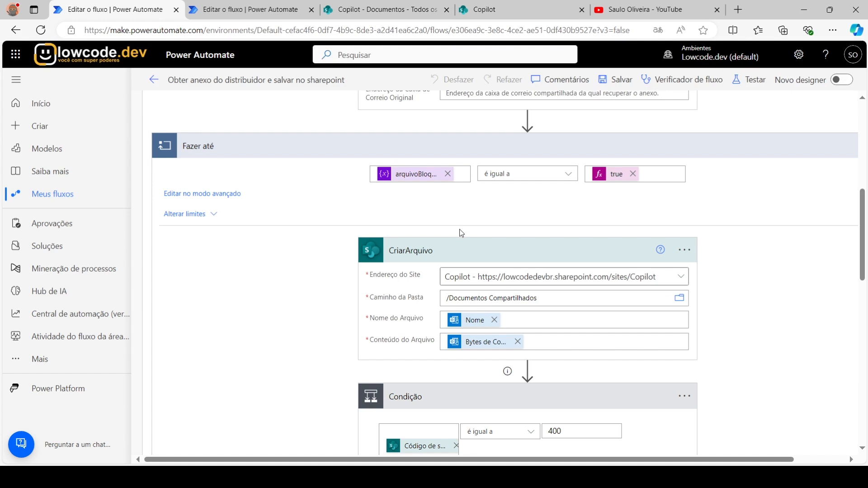
# Trace the Fazer até loop through CriarArquivo, Condição and both branches, relating each branch's actions to the loop's exit condition.
pyautogui.scroll(-6, 455, 248)
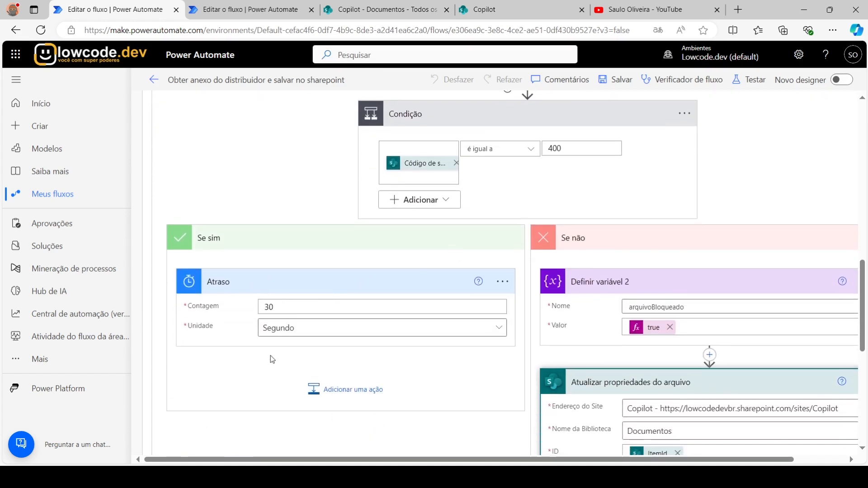
pyautogui.scroll(5, 345, 364)
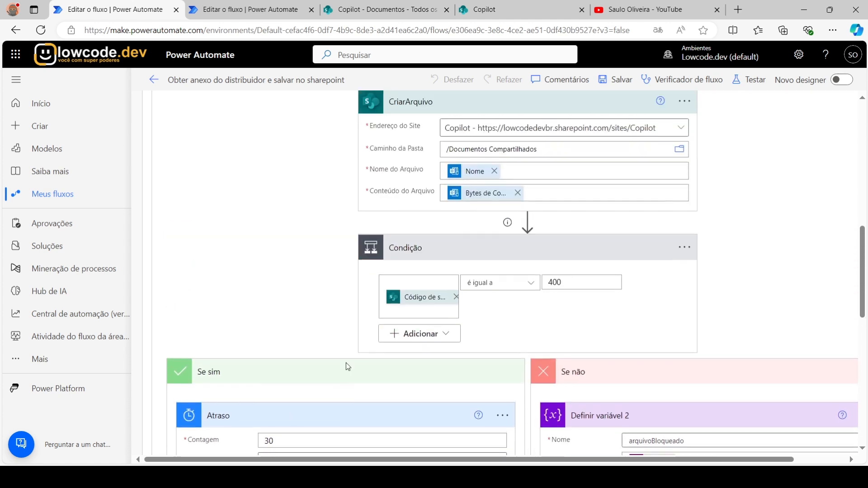
pyautogui.scroll(4, 346, 364)
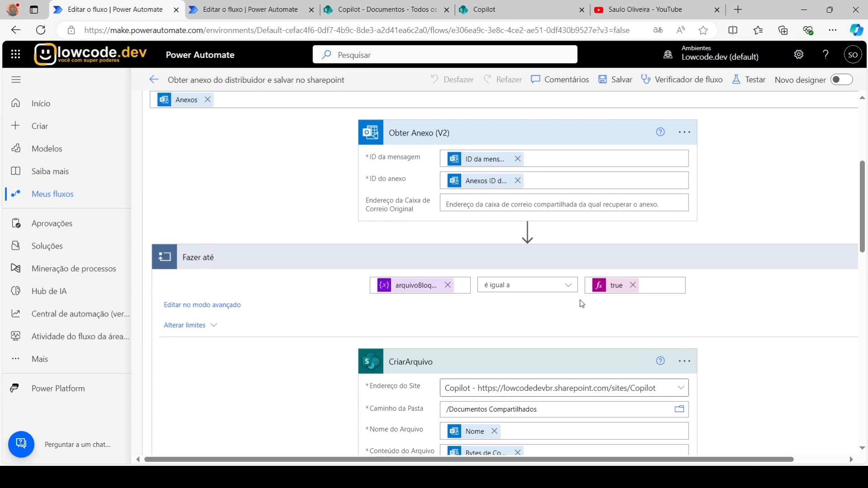
pyautogui.scroll(-7, 583, 303)
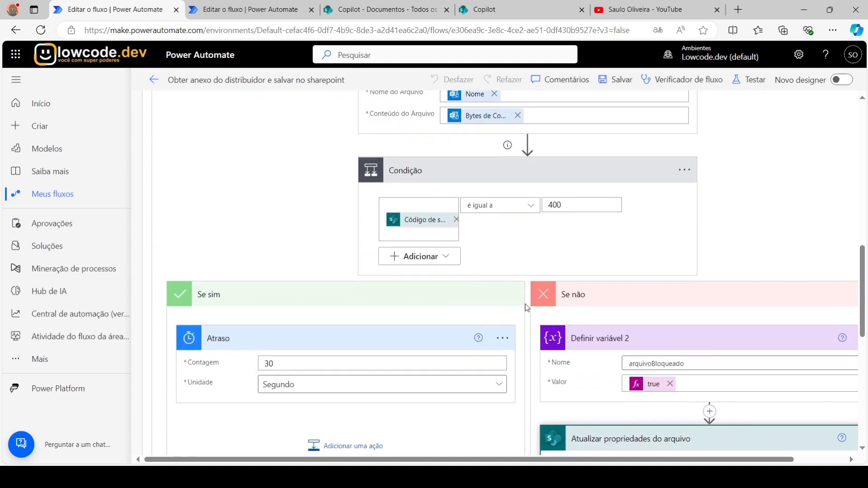
pyautogui.scroll(-4, 761, 304)
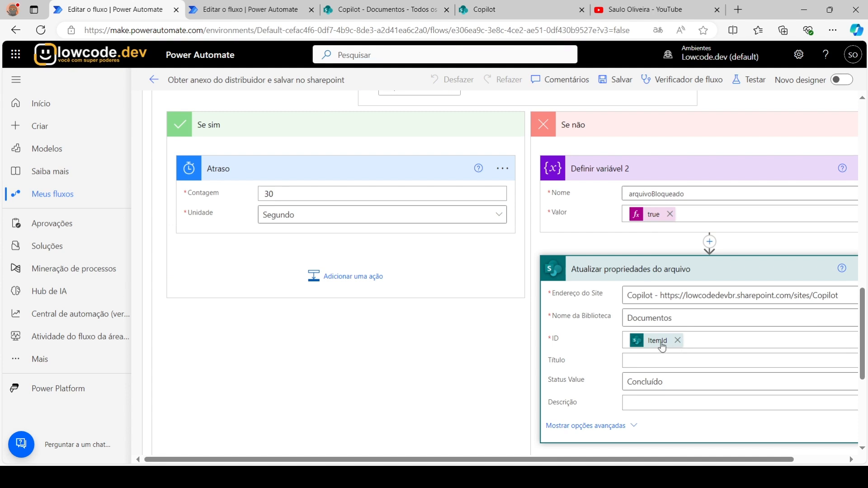
pyautogui.scroll(10, 653, 355)
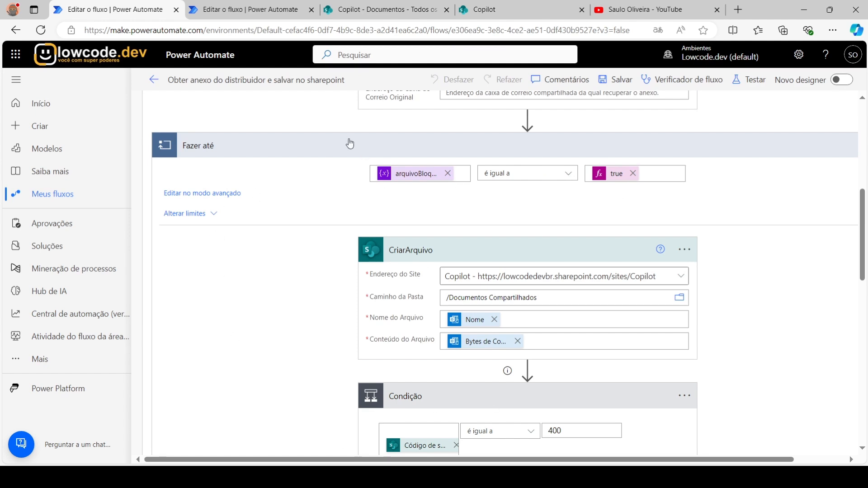
pyautogui.scroll(-10, 520, 284)
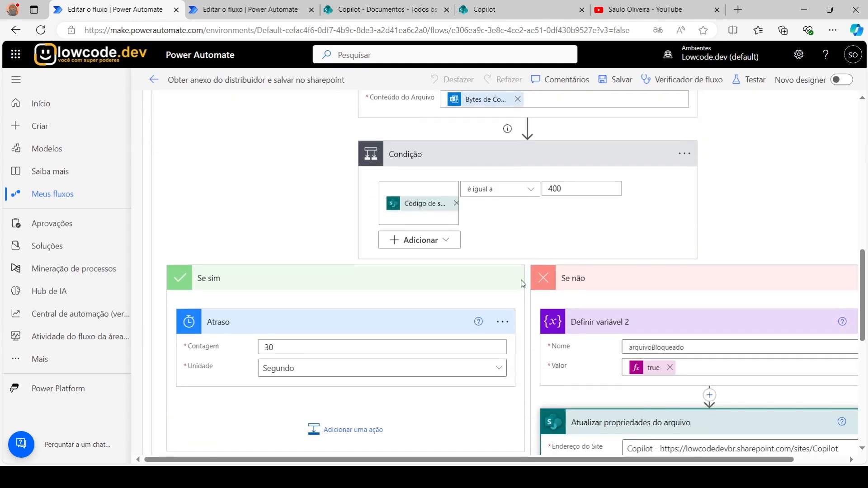
pyautogui.scroll(-4, 524, 287)
pyautogui.scroll(10, 565, 310)
pyautogui.scroll(5, 529, 253)
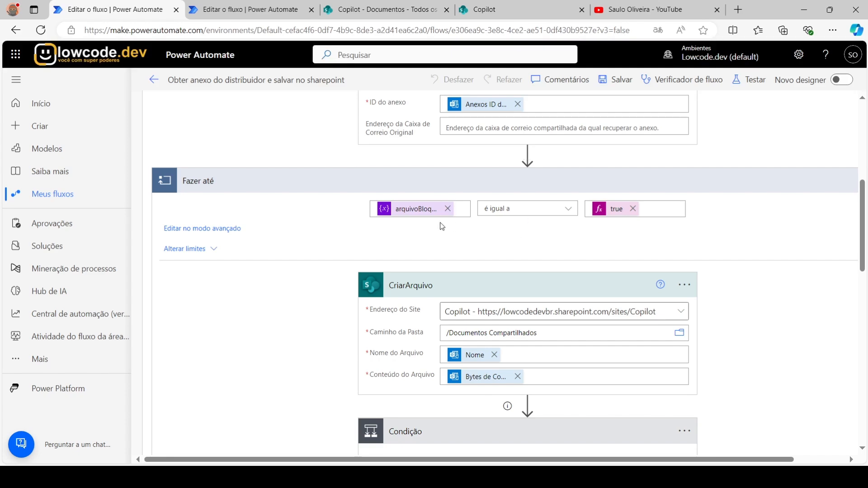
pyautogui.scroll(-6, 525, 298)
pyautogui.scroll(6, 524, 311)
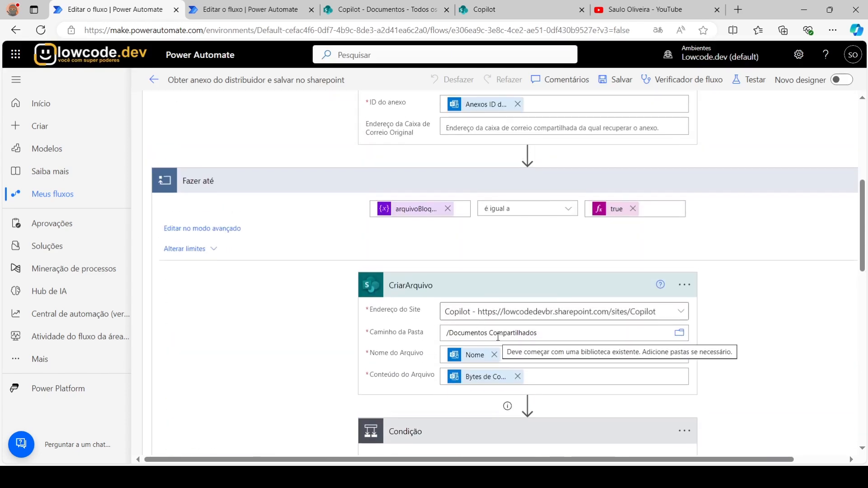
# Switch to the Copilot SharePoint site's Documentos library and check the status of the saved file.
pyautogui.scroll(-3, 380, 212)
pyautogui.click(357, 11)
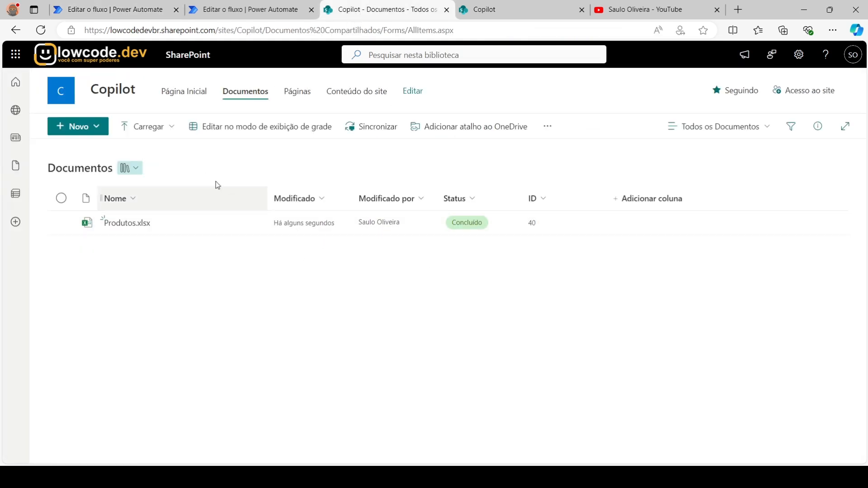
# Reload the Documentos library, then open the flow "Ler excel do distribuidor e salvar na lista" and dismiss its flow checker.
pyautogui.click(41, 30)
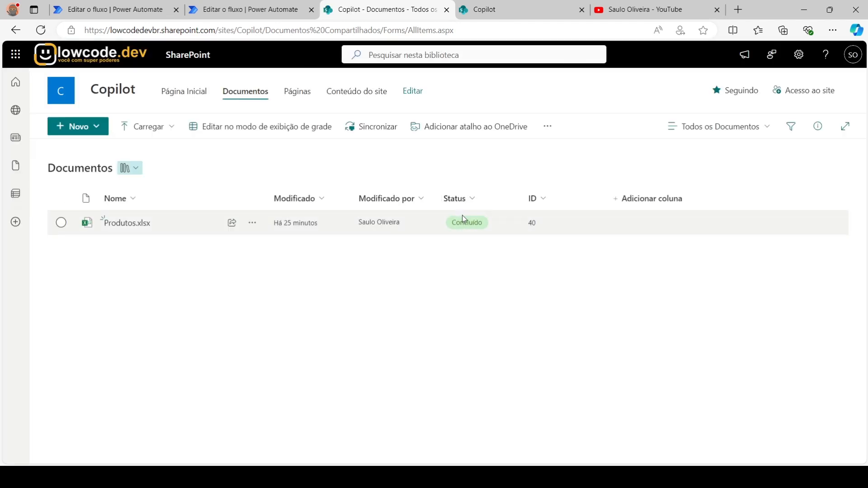
pyautogui.click(222, 15)
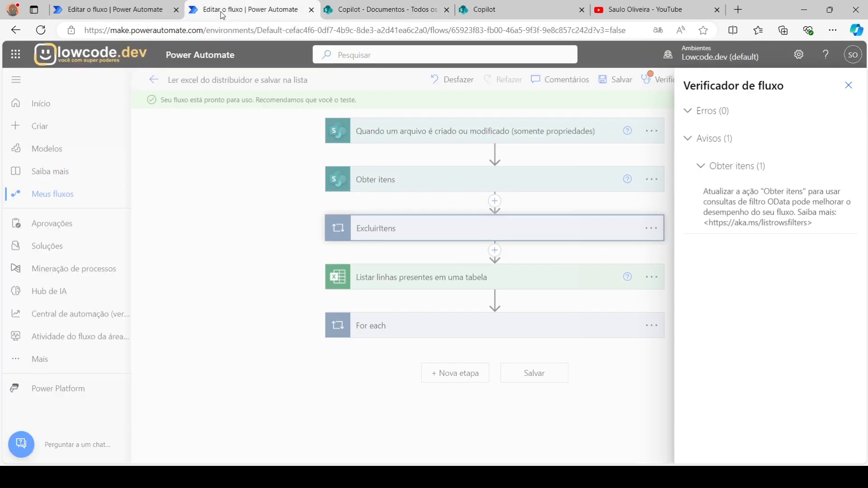
pyautogui.click(848, 86)
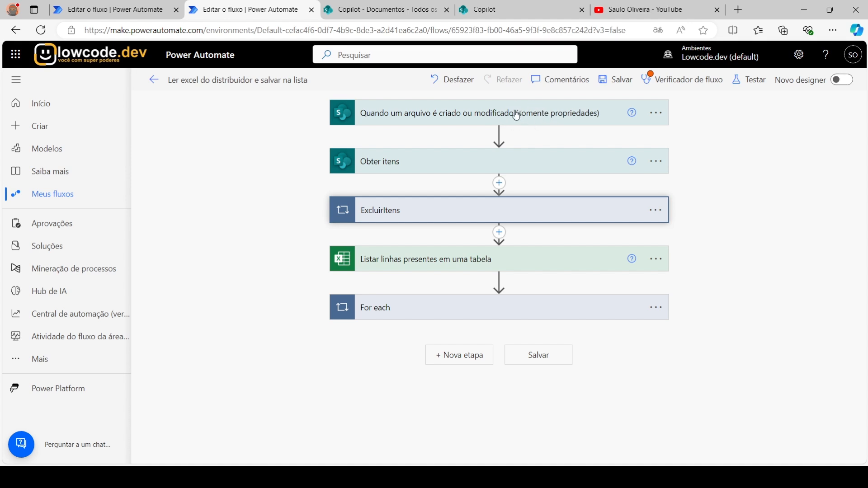
# Review the site, library and folder configured in the trigger "Quando um arquivo é criado ou modificado (somente propriedades)", plus its available options.
pyautogui.click(456, 117)
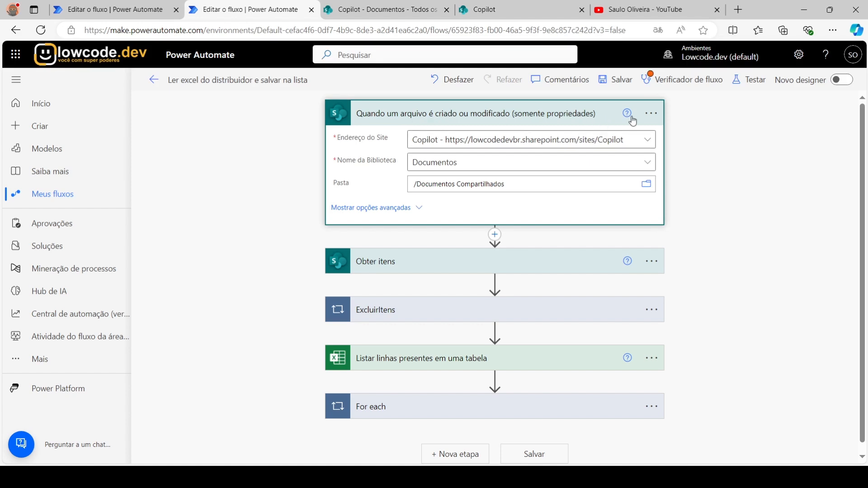
pyautogui.click(652, 113)
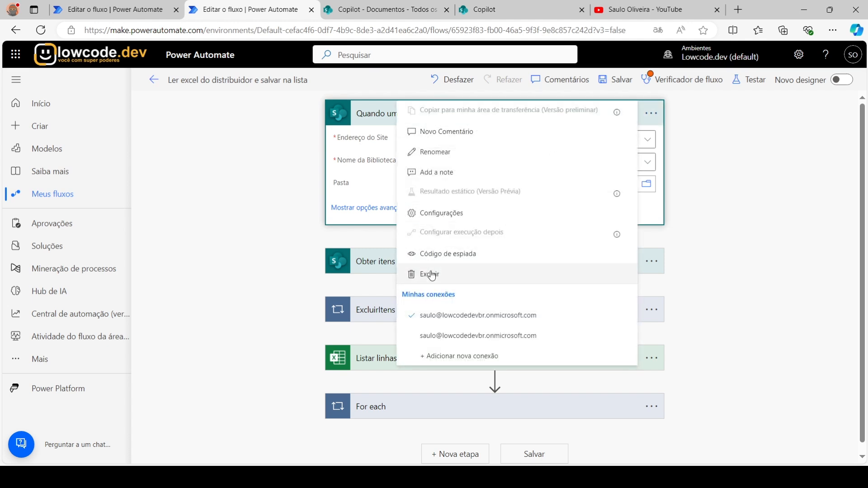
pyautogui.click(282, 130)
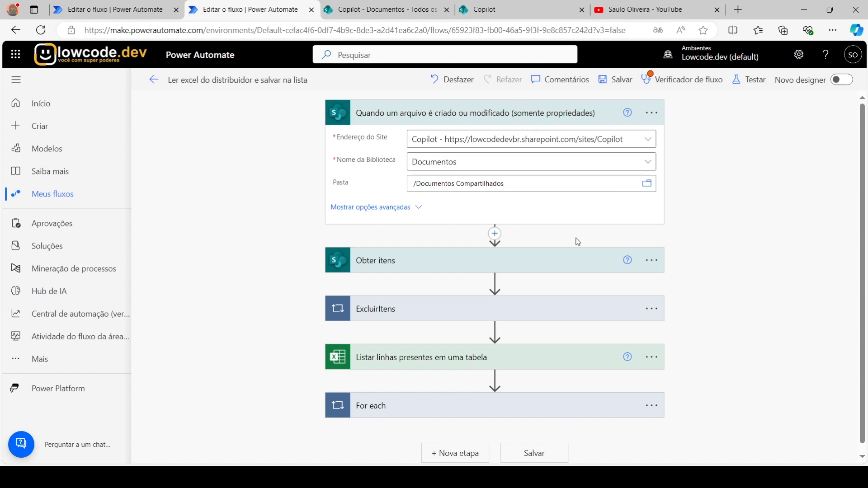
pyautogui.scroll(-1, 588, 249)
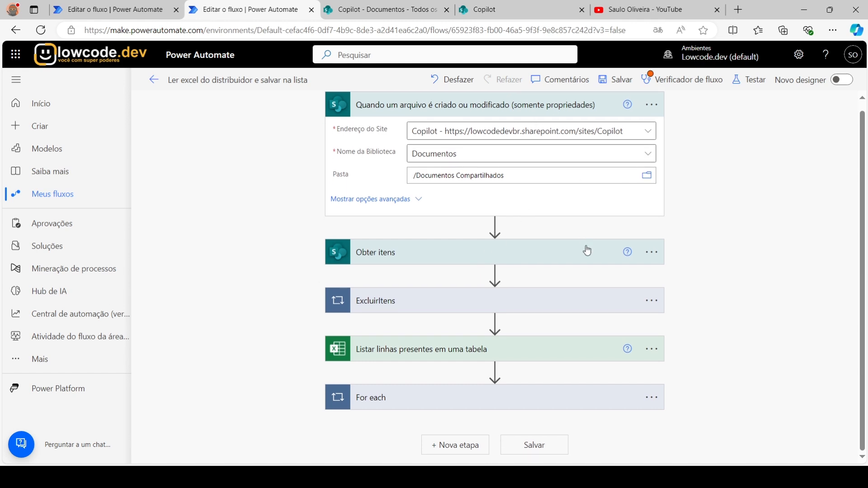
# Check the columns of the Produtos list in SharePoint and compare the list with the one targeted by Obter itens.
pyautogui.click(492, 8)
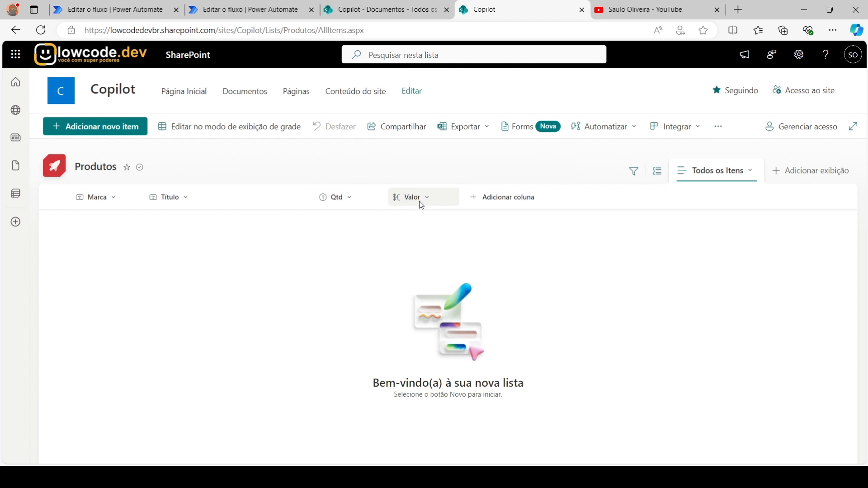
pyautogui.click(251, 10)
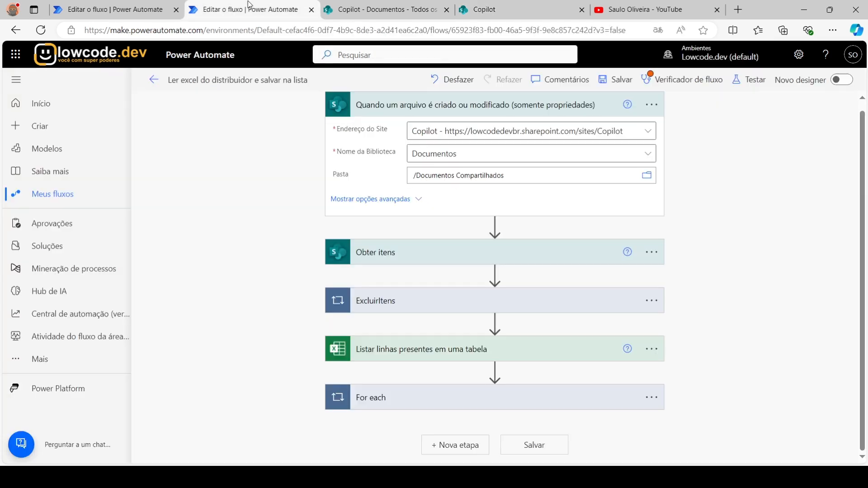
pyautogui.click(461, 257)
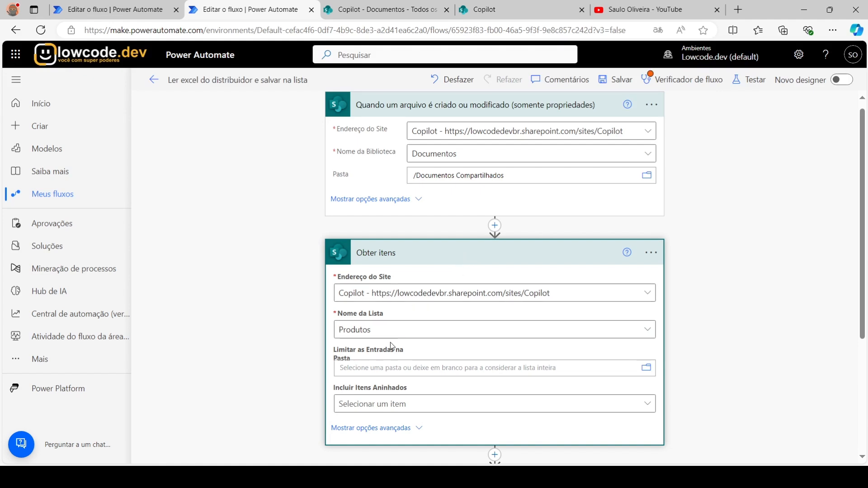
# Inspect the pagination limit in the Obter itens settings, leave the settings without saving and collapse the action.
pyautogui.click(654, 254)
pyautogui.click(519, 309)
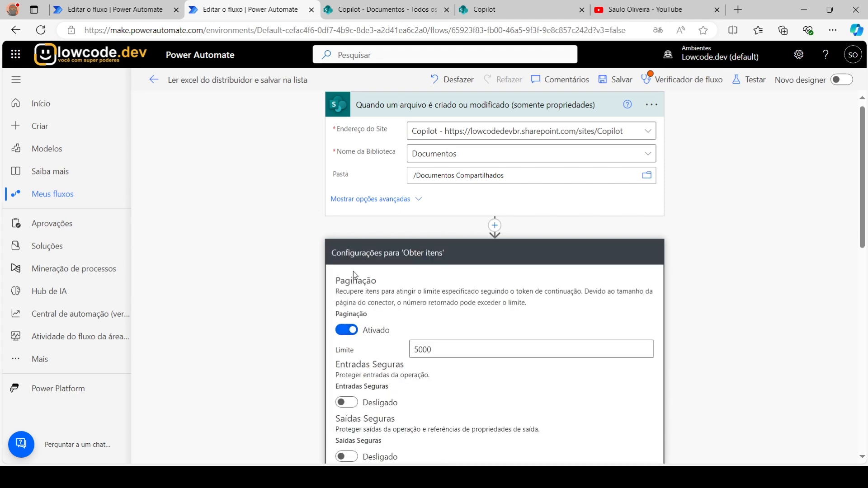
pyautogui.doubleClick(447, 352)
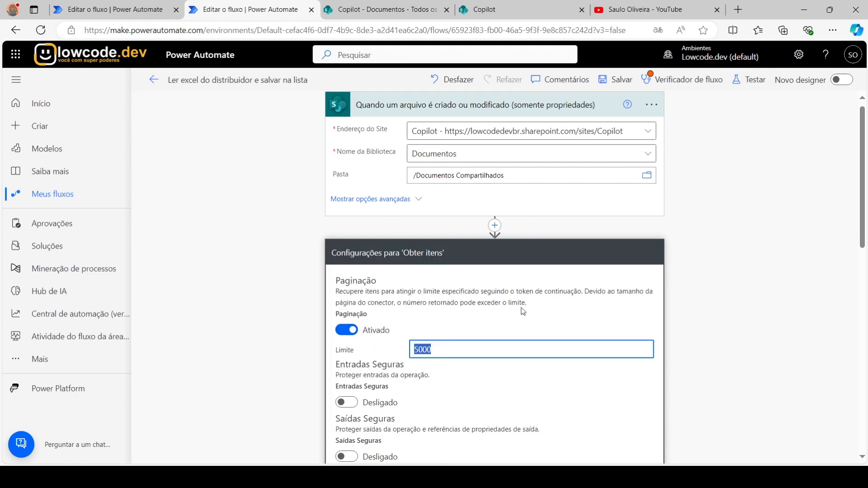
pyautogui.scroll(-6, 517, 254)
pyautogui.scroll(-10, 535, 368)
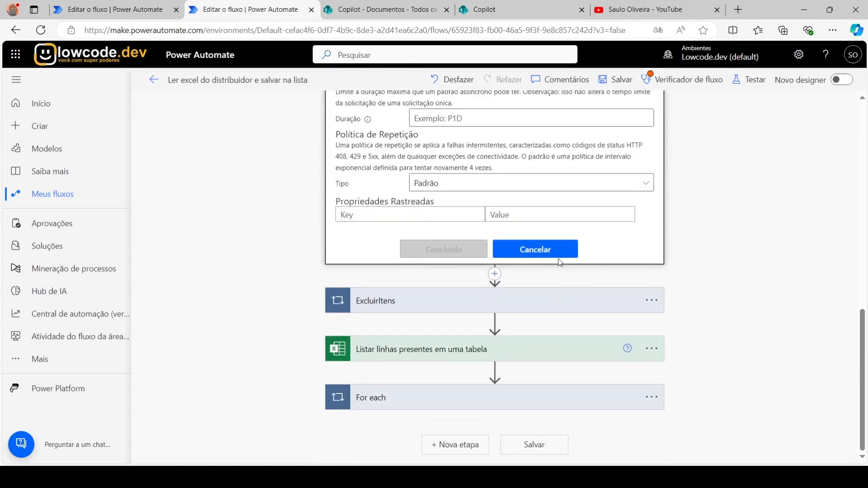
pyautogui.click(553, 250)
pyautogui.scroll(4, 553, 252)
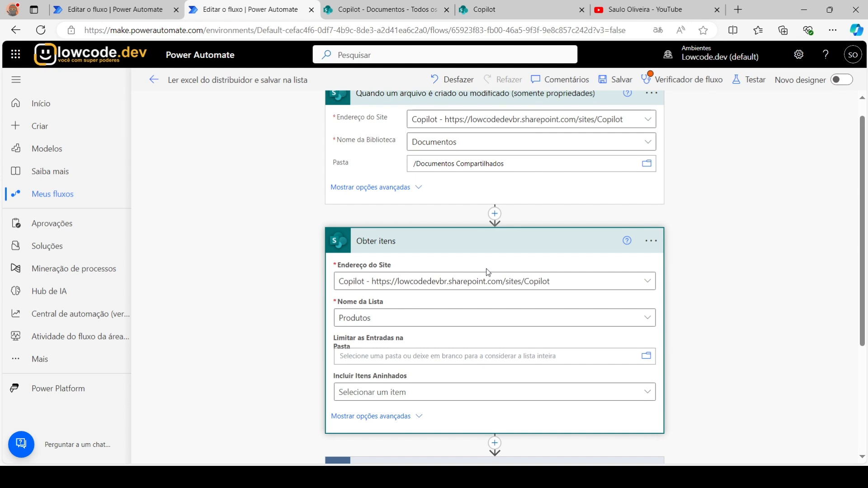
pyautogui.scroll(-4, 497, 260)
pyautogui.scroll(3, 467, 238)
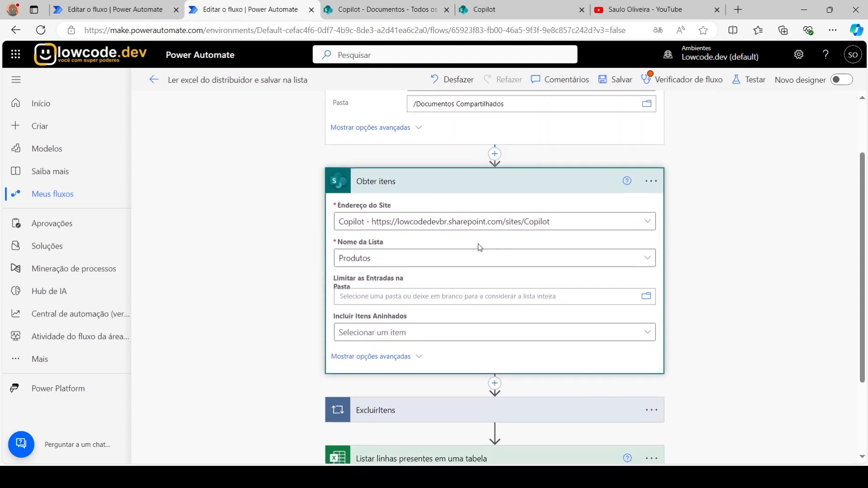
pyautogui.click(487, 186)
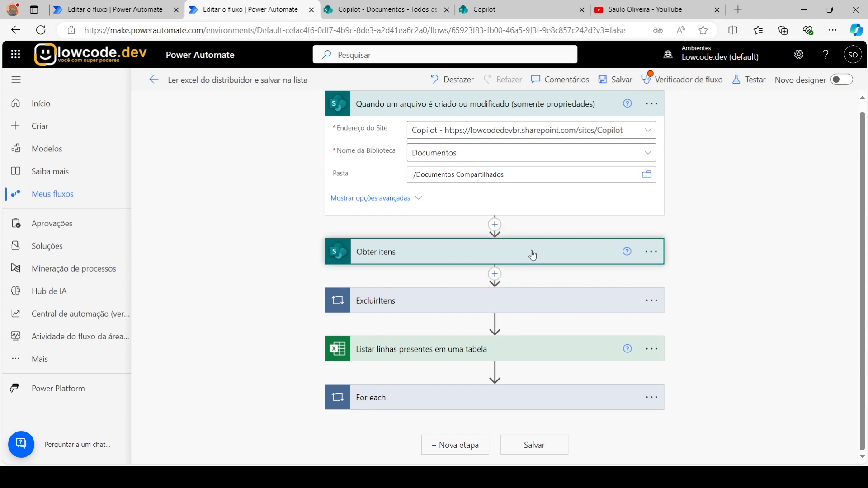
# Enable concurrency control for the ExcluirItens loop with a degree of parallelism of 50.
pyautogui.click(543, 308)
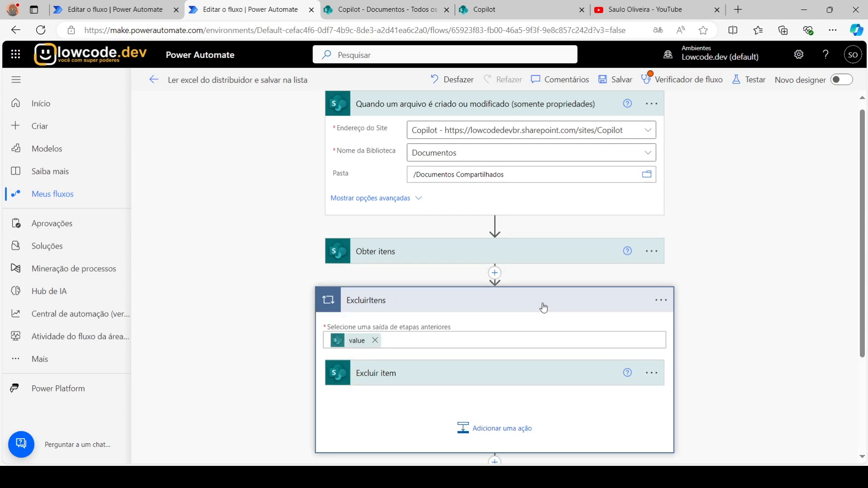
pyautogui.scroll(-3, 538, 293)
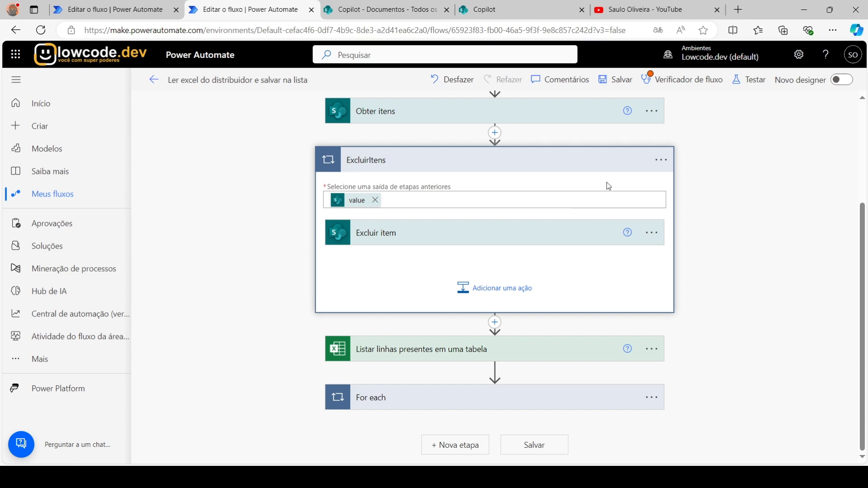
pyautogui.click(662, 159)
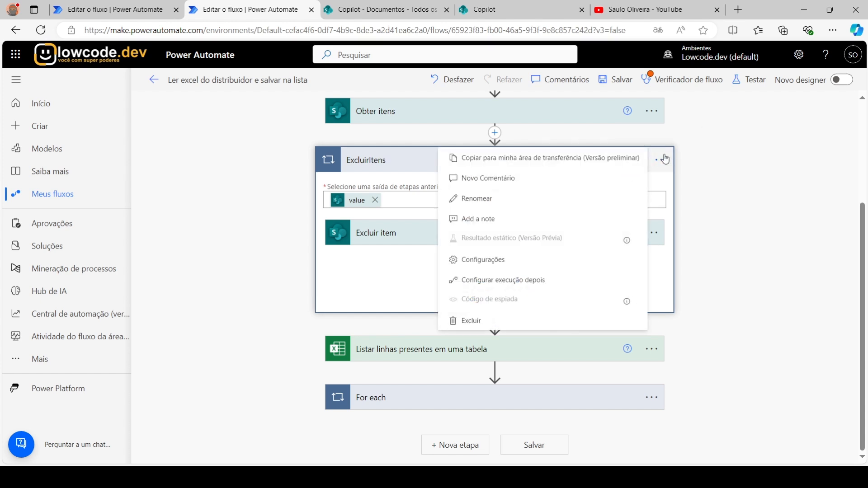
pyautogui.click(484, 260)
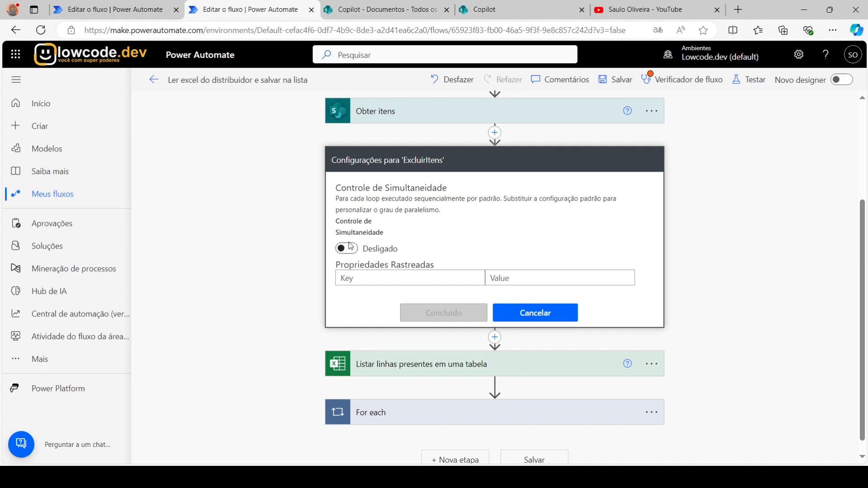
pyautogui.click(349, 248)
pyautogui.moveTo(496, 266); pyautogui.dragTo(676, 262)
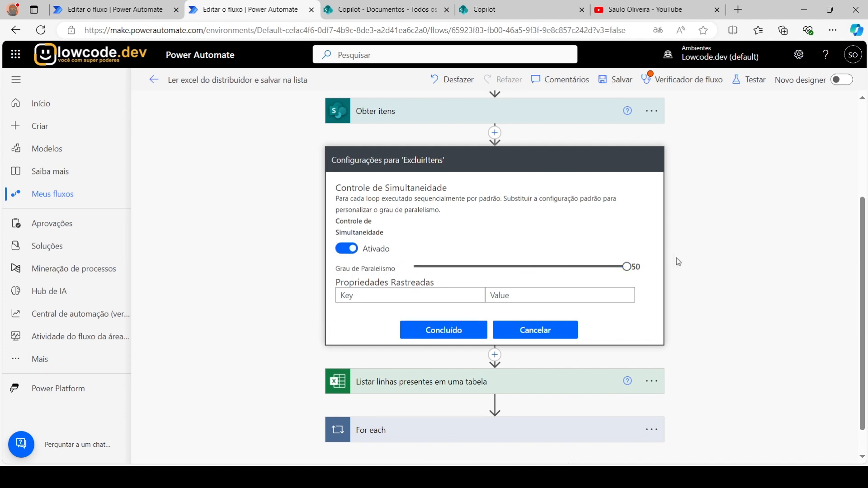
pyautogui.click(451, 329)
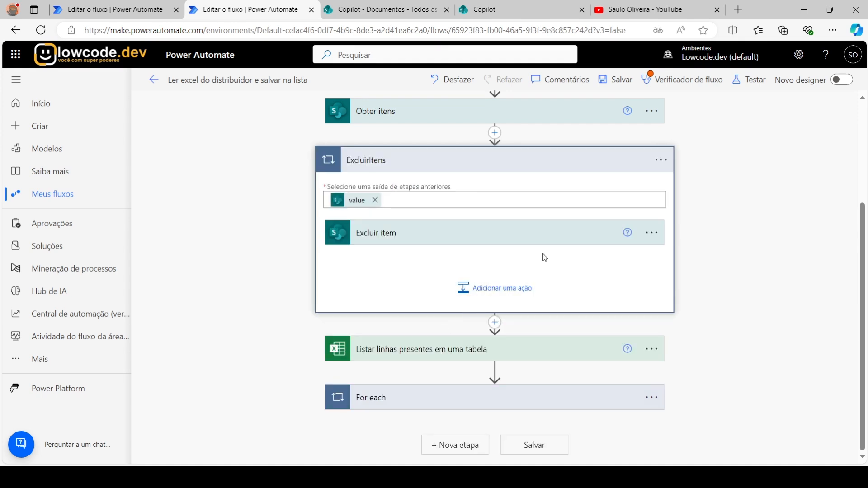
# Review the location, library, file and table of "Listar linhas presentes em uma tabela" against the file in the Documentos library.
pyautogui.click(531, 352)
pyautogui.scroll(-3, 497, 294)
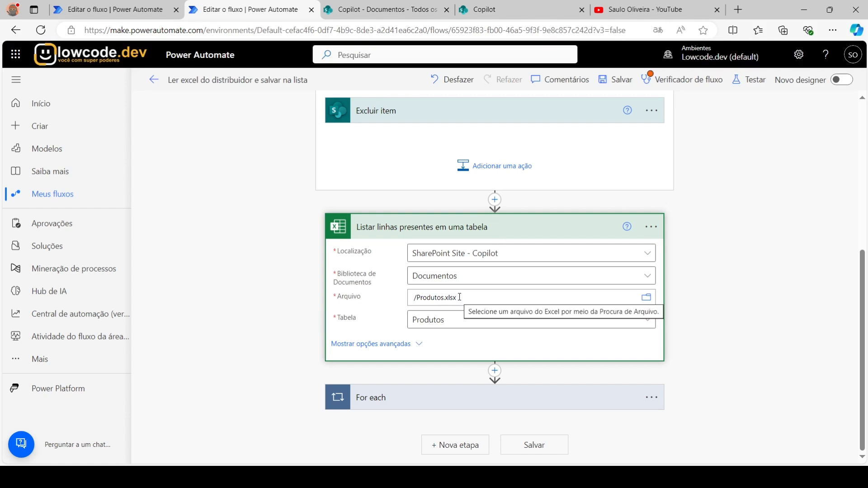
pyautogui.click(370, 13)
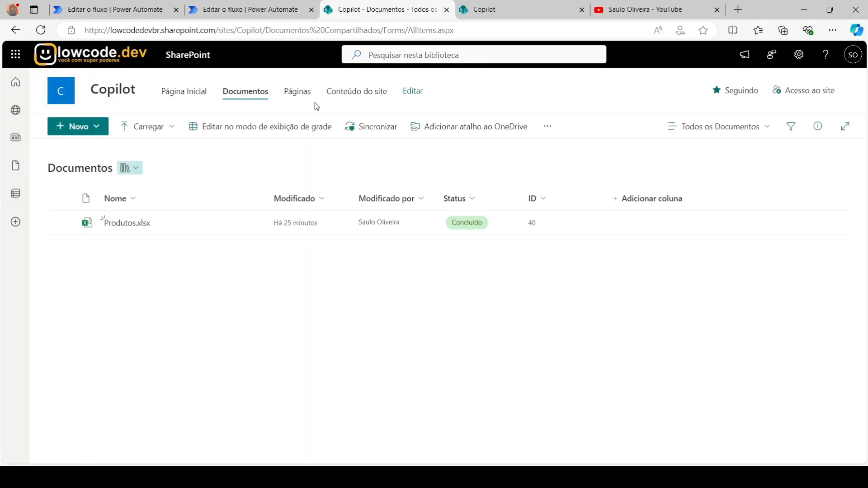
pyautogui.click(233, 8)
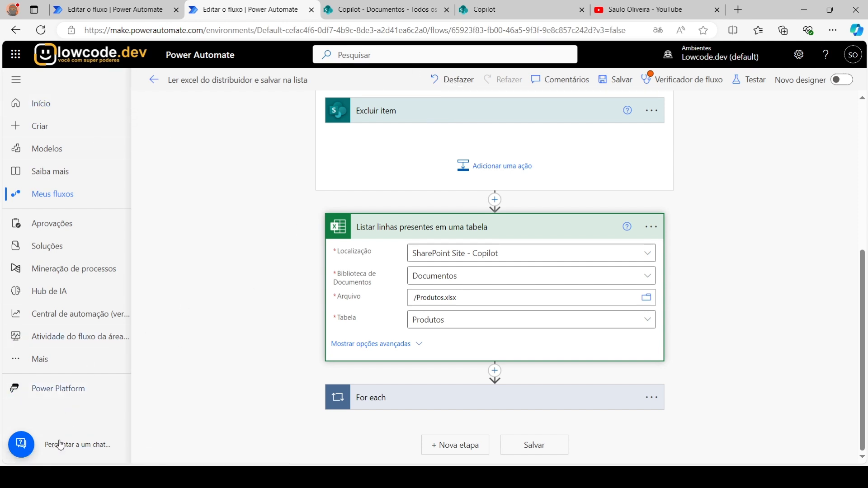
# Open Produtos.xlsx in Excel and add a new sheet with the headers teste, teste2 and marca in A1:C1.
pyautogui.click(12, 478)
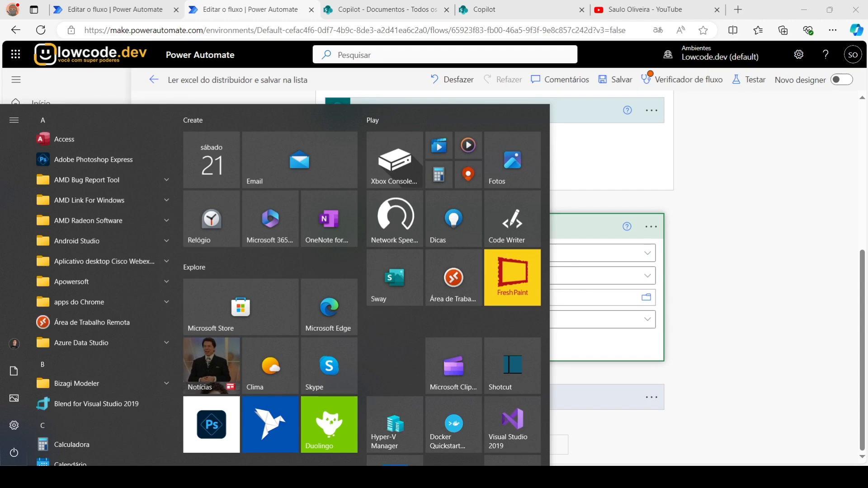
pyautogui.write('excel')
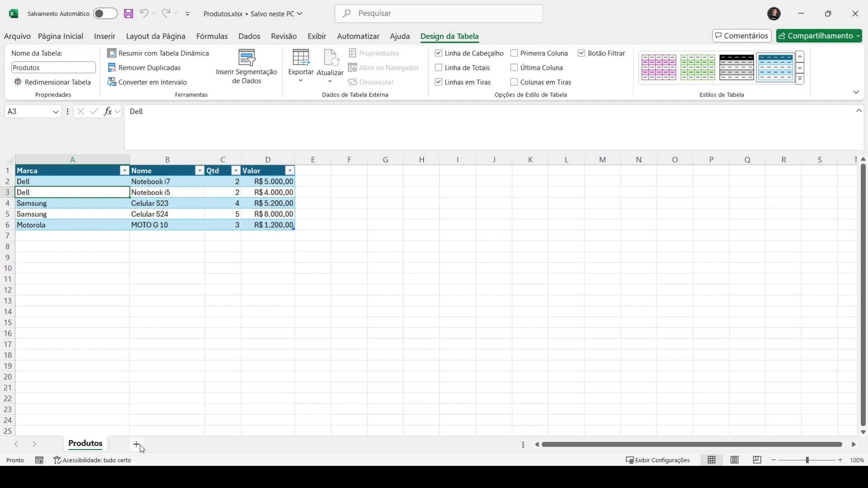
pyautogui.click(136, 444)
pyautogui.write('teste')
pyautogui.press('Tab')
pyautogui.write('teste')
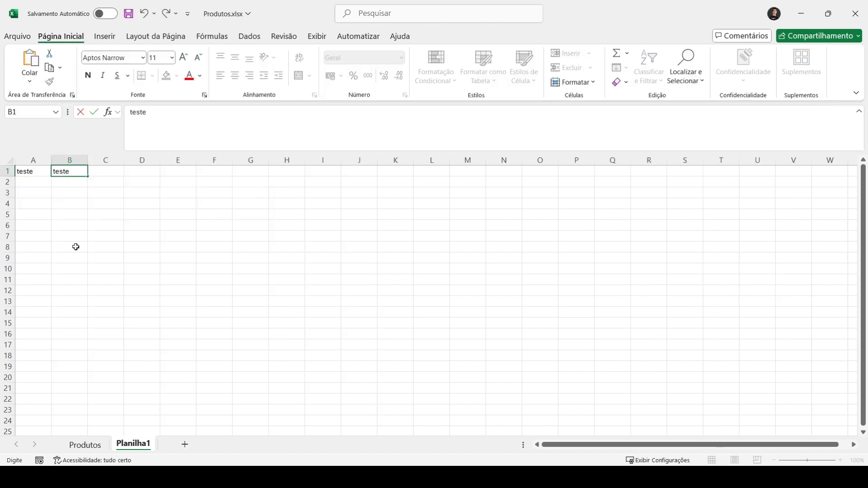
pyautogui.press('Tab')
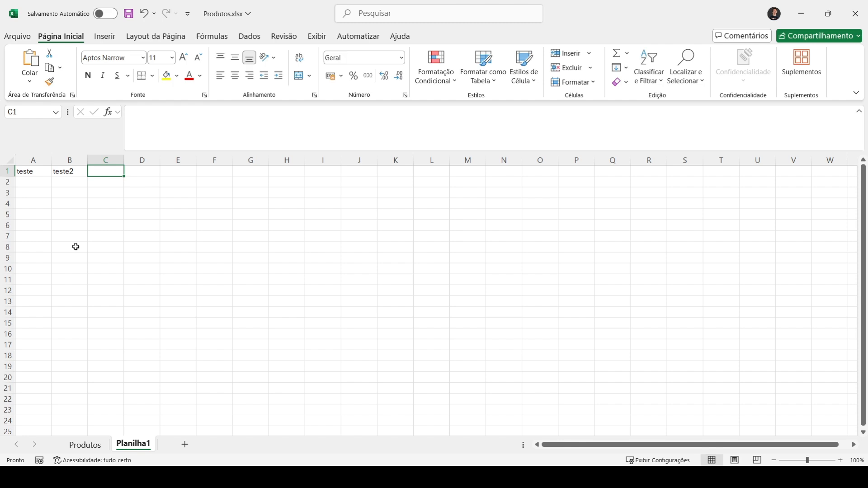
pyautogui.write('marca')
pyautogui.press('Return')
pyautogui.press('Left')
pyautogui.press('Up')
pyautogui.press('Left')
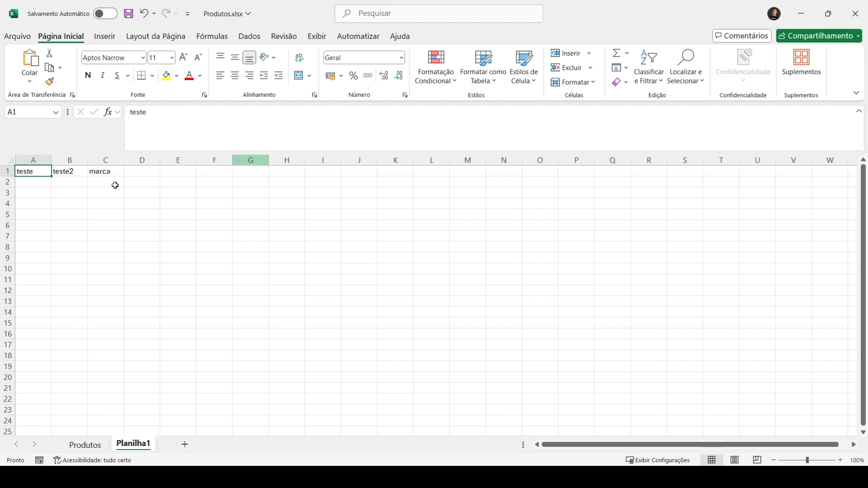
# Format A1:C7 as an orange medium-style table that uses the first row as headers.
pyautogui.moveTo(41, 170); pyautogui.dragTo(116, 236)
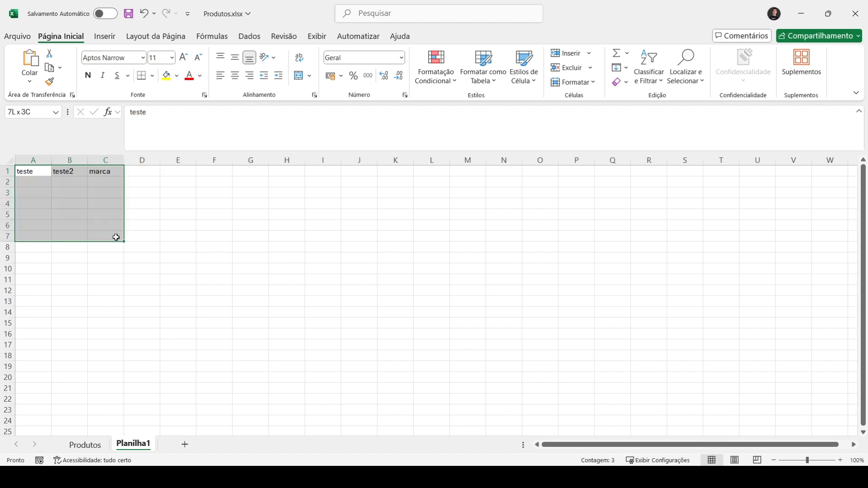
pyautogui.click(483, 68)
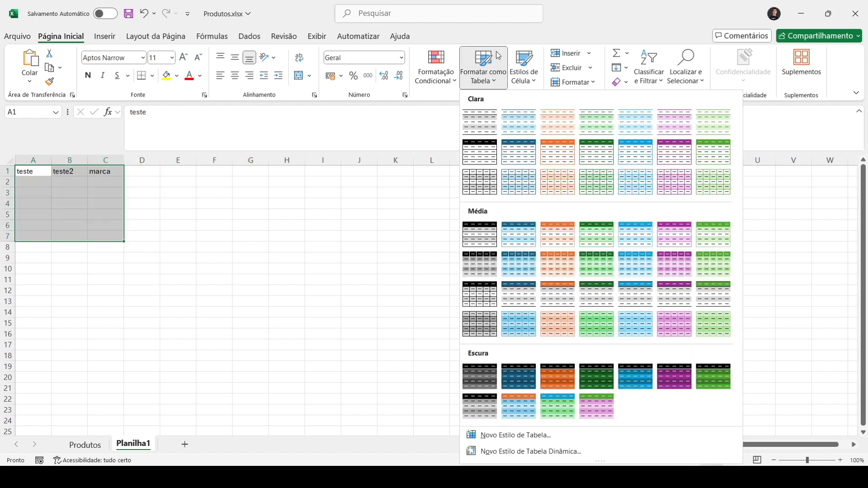
pyautogui.click(560, 233)
pyautogui.click(398, 255)
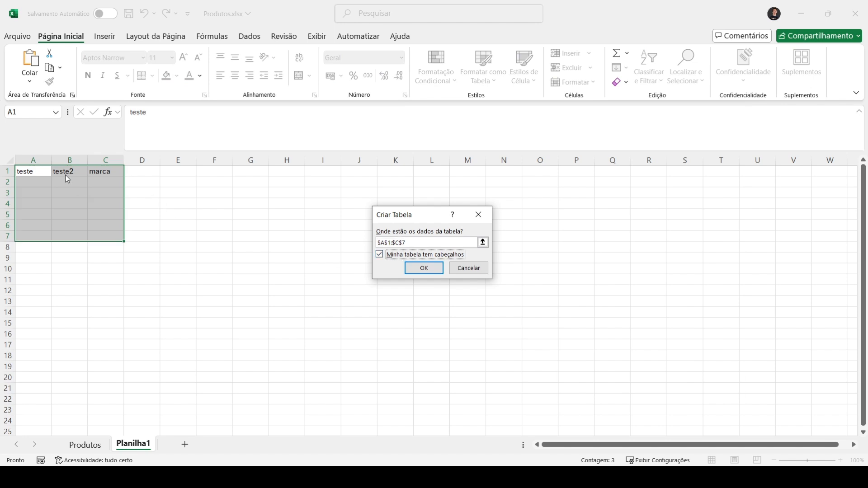
pyautogui.click(440, 271)
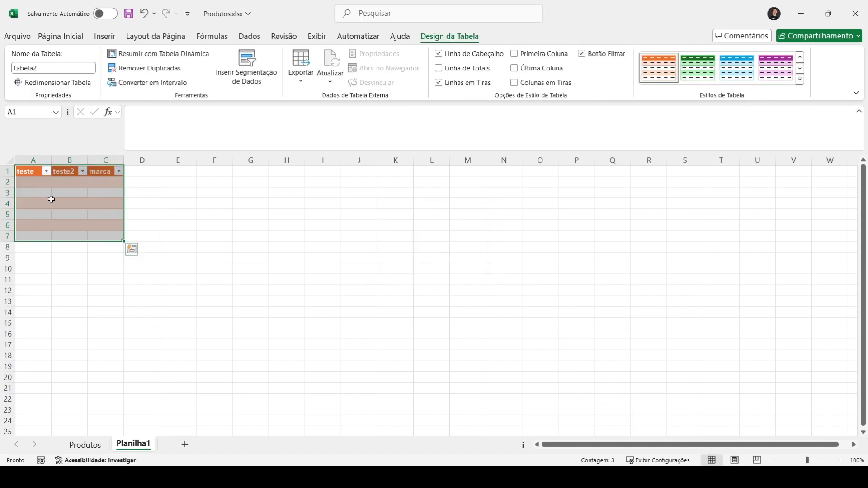
# Enter 123 in A2 and 2343 in A3 of the new table, and delete the empty rows 4 to 7.
pyautogui.click(42, 181)
pyautogui.write('123')
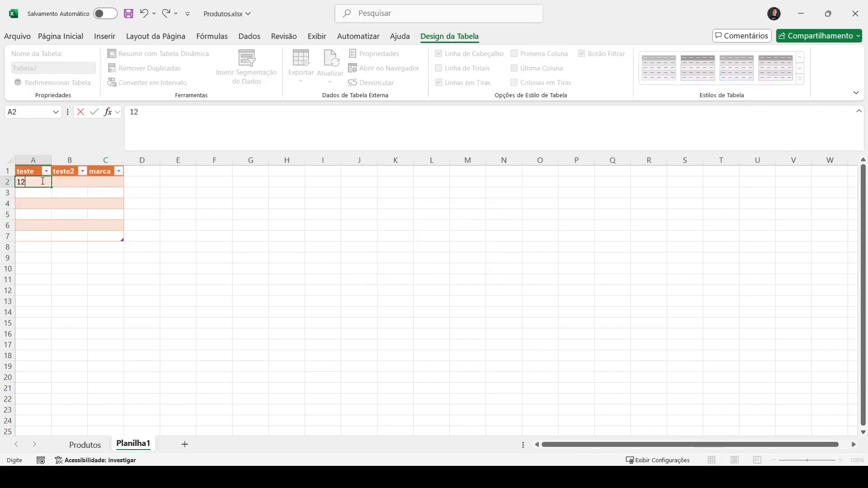
pyautogui.click(29, 196)
pyautogui.write('2343')
pyautogui.press('Return')
pyautogui.moveTo(7, 203); pyautogui.dragTo(7, 237)
pyautogui.rightClick(6, 225)
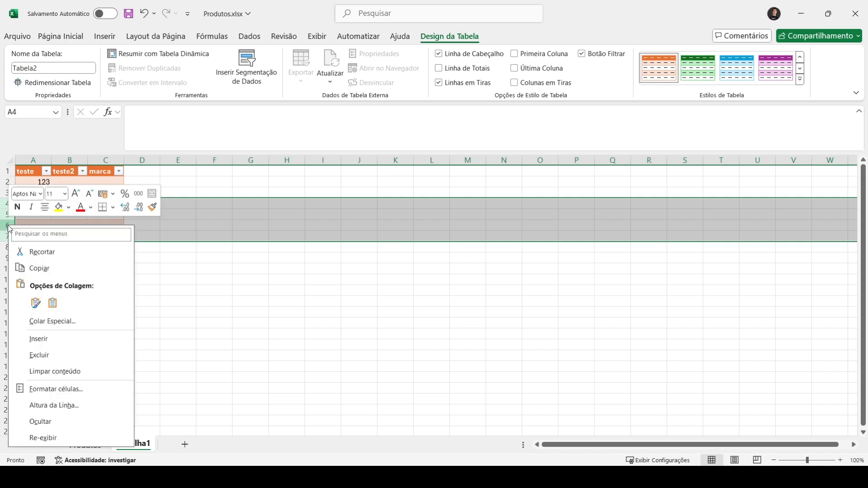
pyautogui.click(39, 356)
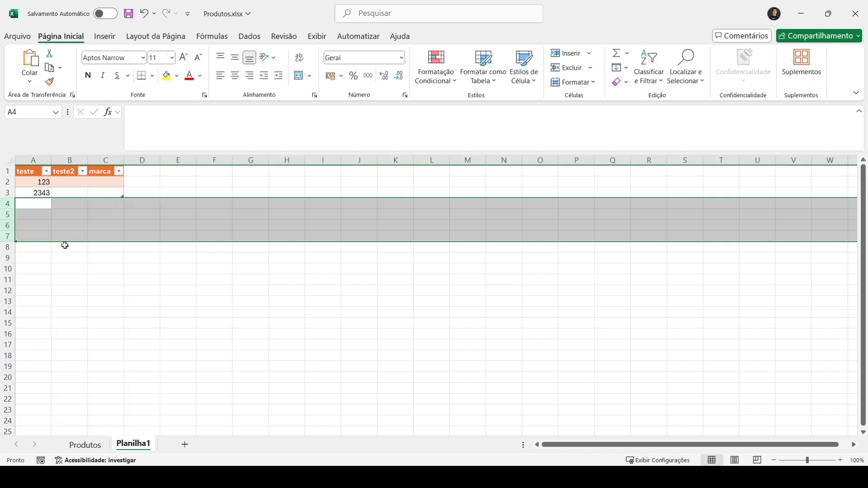
# Extend the table with a row holding 2323 in A4 and 53e in B4, and close Produtos.xlsx without saving.
pyautogui.click(69, 194)
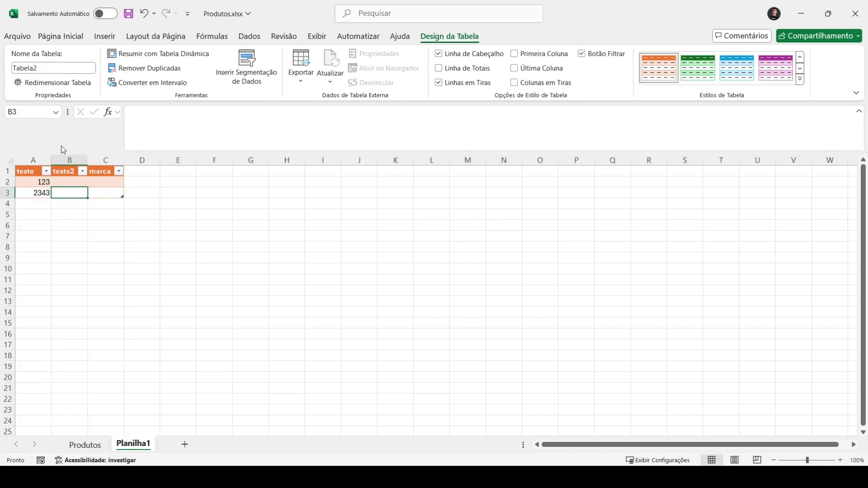
pyautogui.click(42, 67)
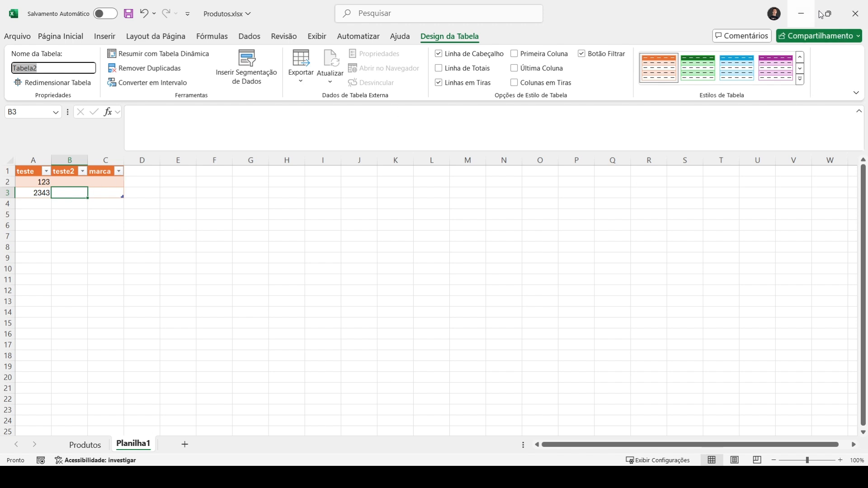
pyautogui.click(33, 206)
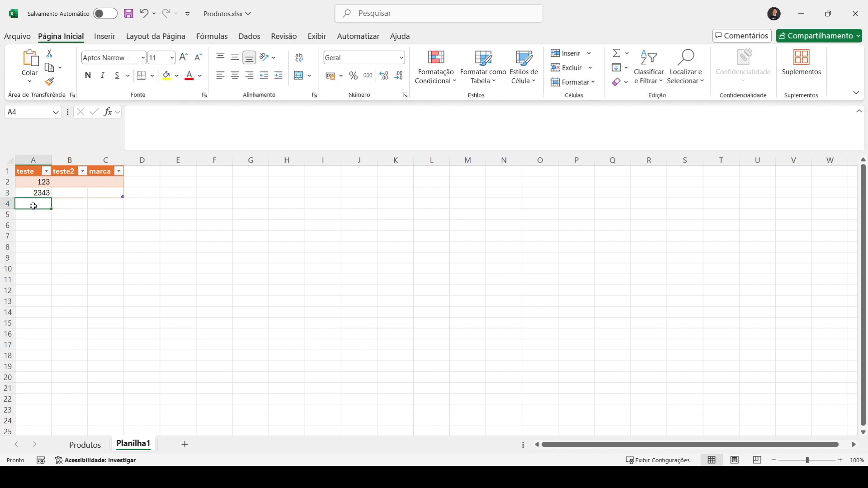
pyautogui.write('2323')
pyautogui.press('Tab')
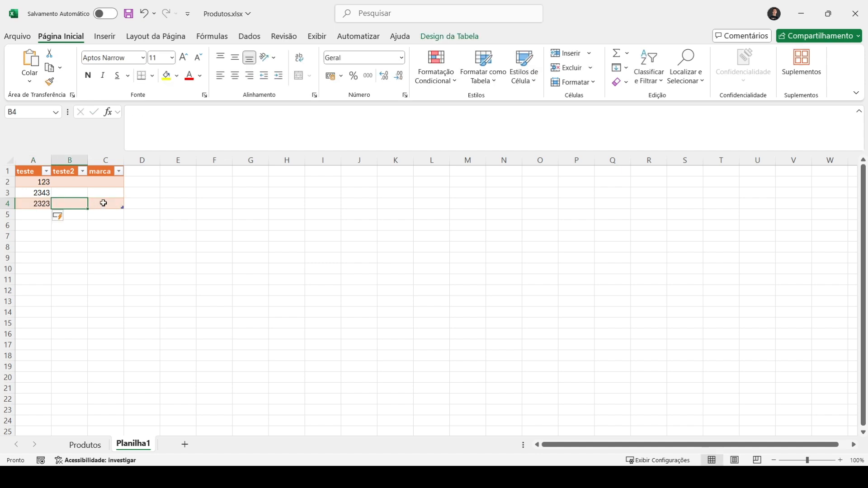
pyautogui.write('53e')
pyautogui.click(85, 225)
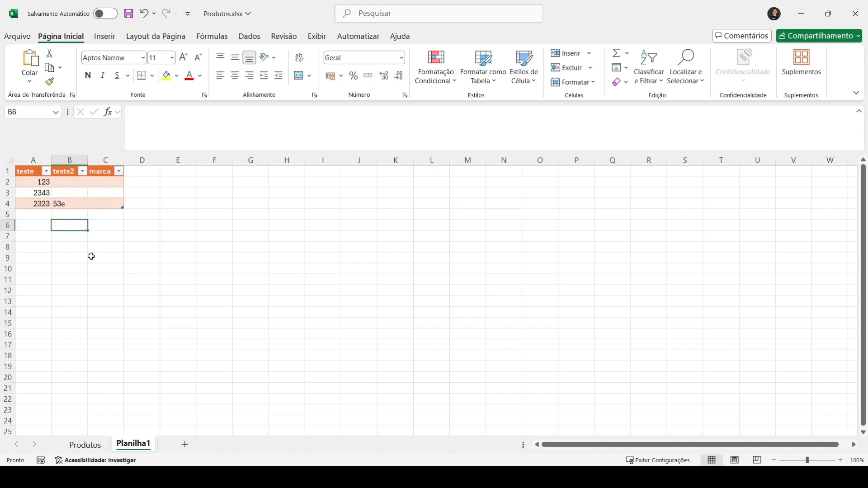
pyautogui.click(860, 16)
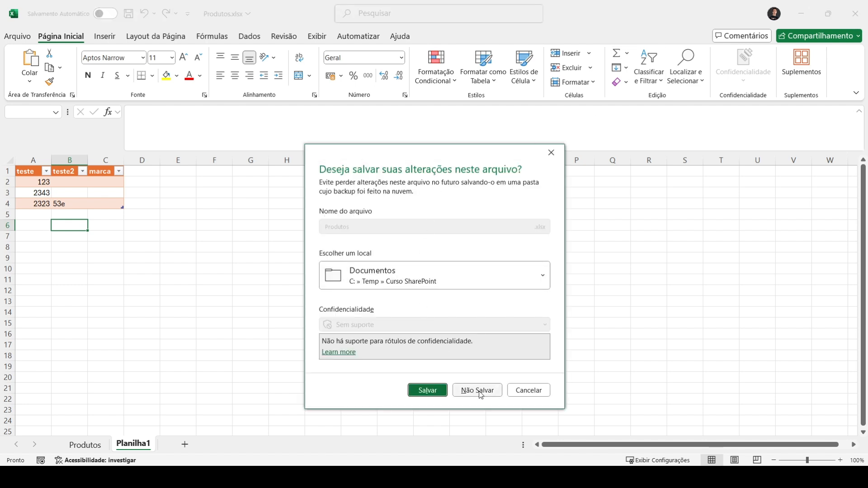
pyautogui.click(475, 388)
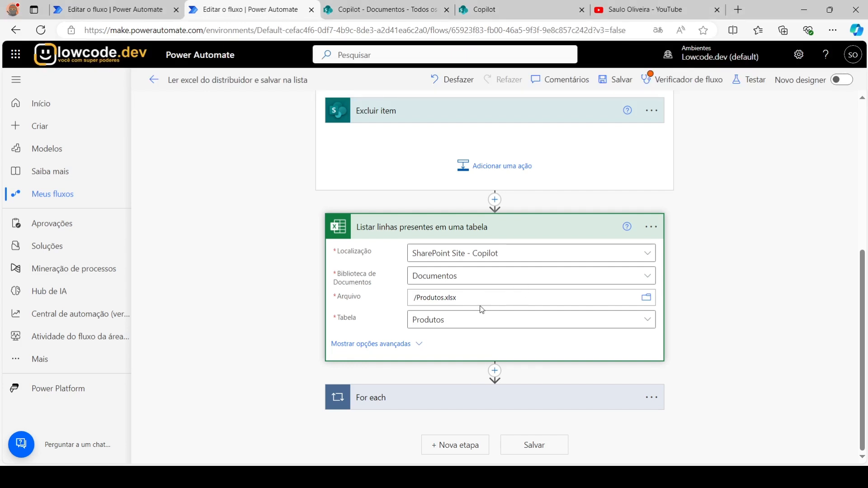
# Expand the For each loop and its Criar item action, and review the field mappings, including the Qtd and Valor expressions.
pyautogui.click(454, 393)
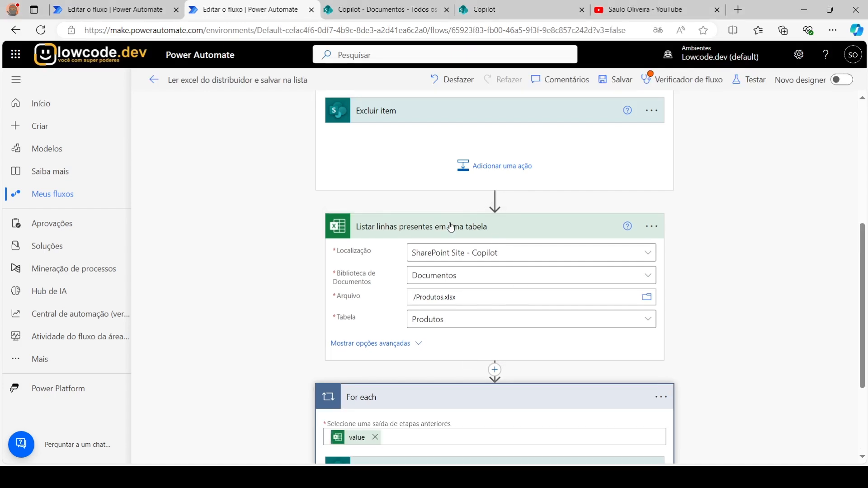
pyautogui.scroll(-3, 430, 222)
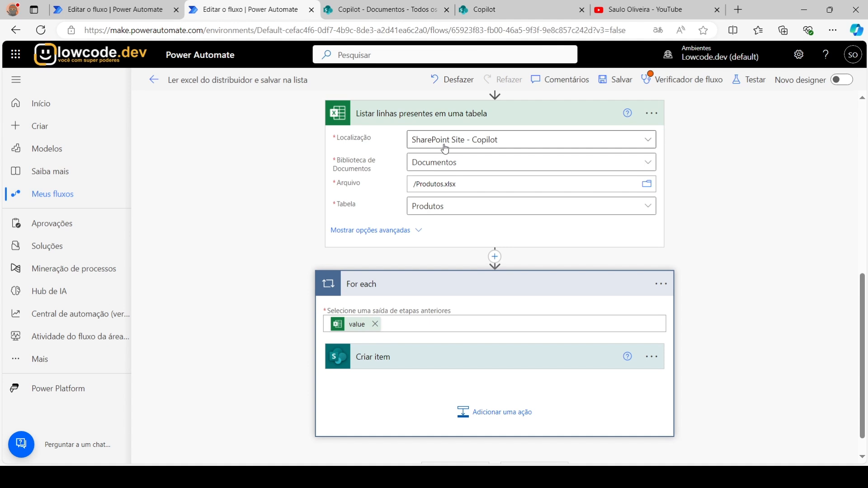
pyautogui.scroll(-1, 456, 217)
pyautogui.click(426, 337)
pyautogui.scroll(-3, 424, 285)
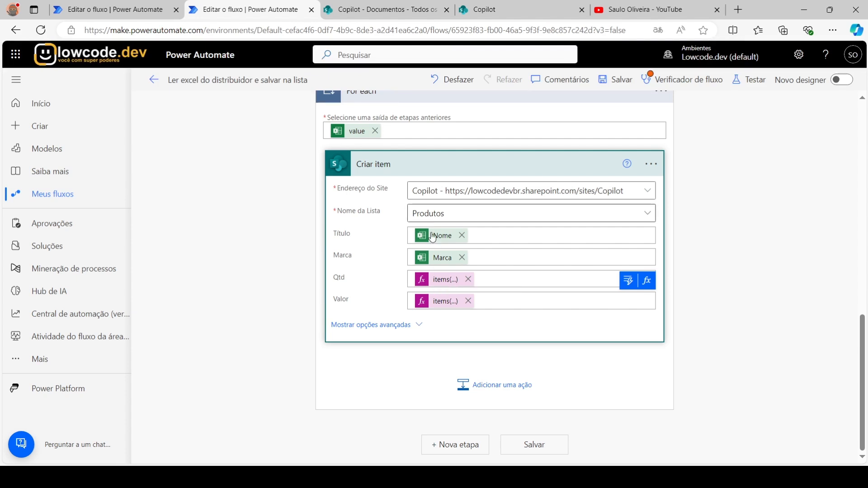
pyautogui.click(438, 281)
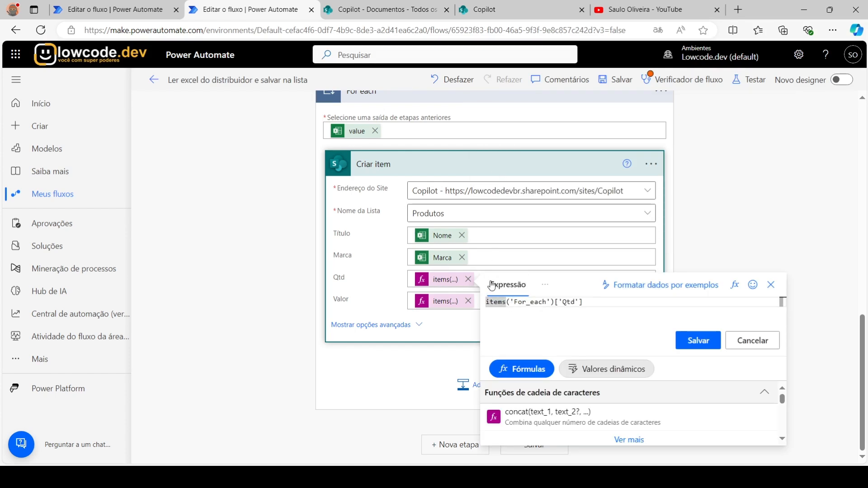
pyautogui.scroll(1, 516, 302)
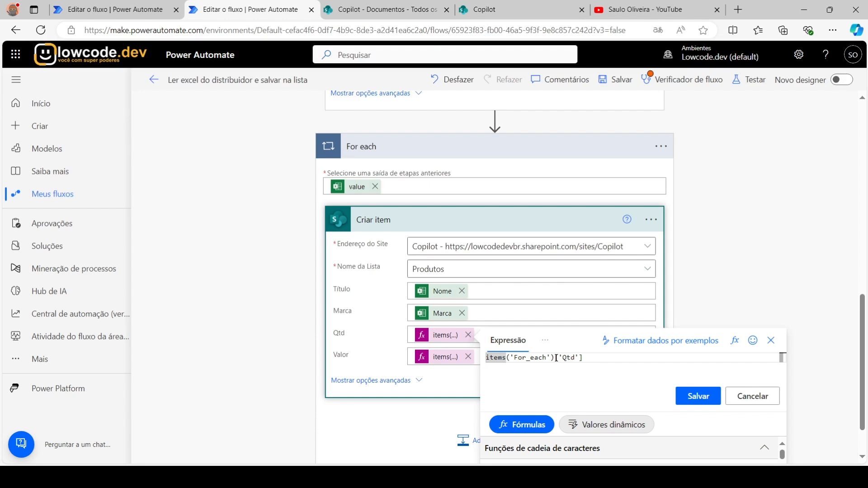
pyautogui.click(436, 357)
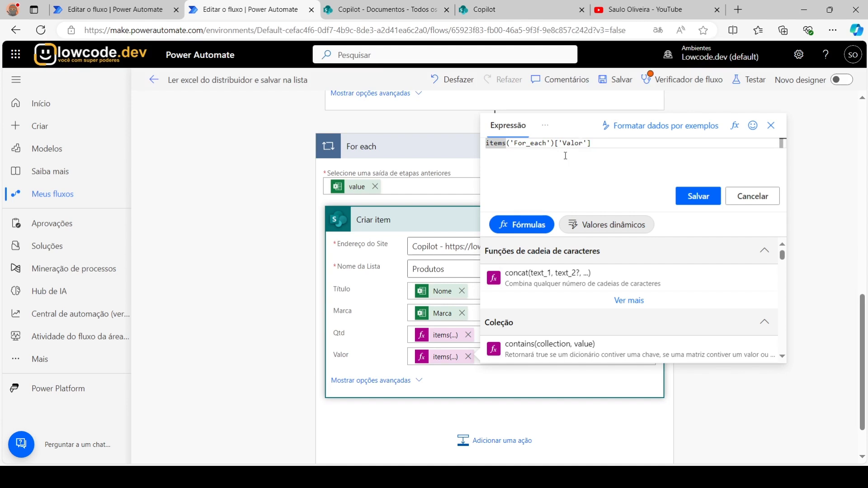
pyautogui.click(745, 199)
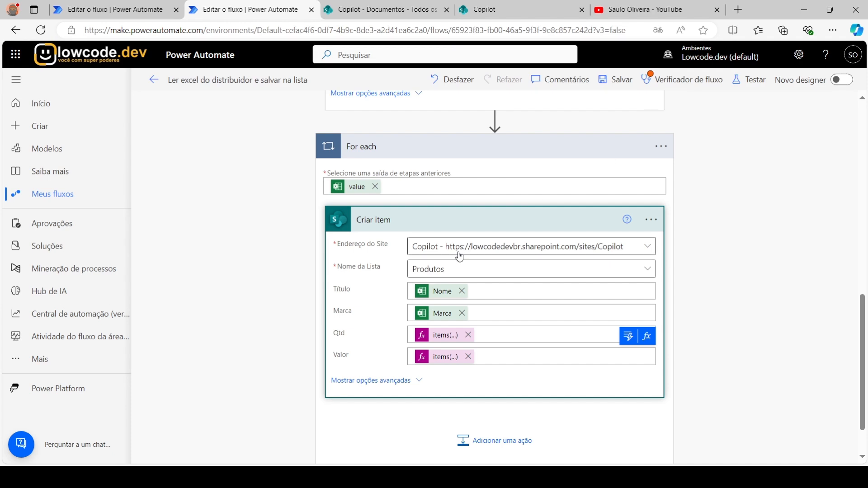
# Review the flow checker's warnings and look over the flow's actions again.
pyautogui.scroll(6, 418, 215)
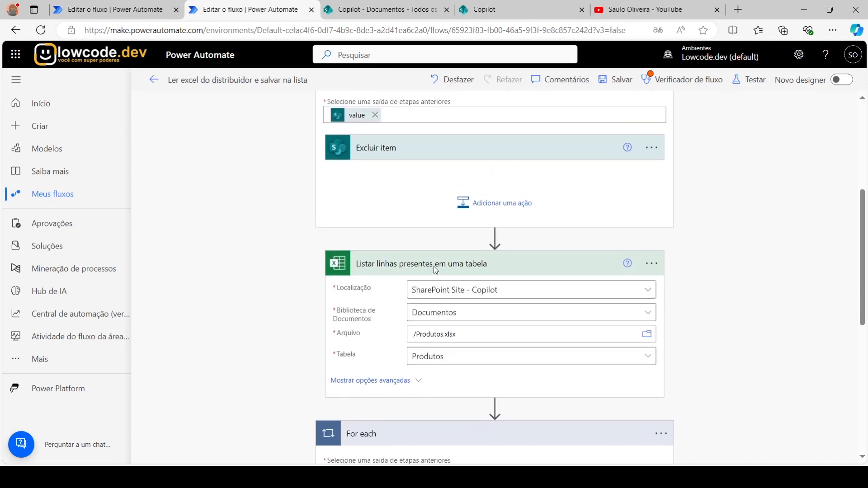
pyautogui.scroll(4, 418, 215)
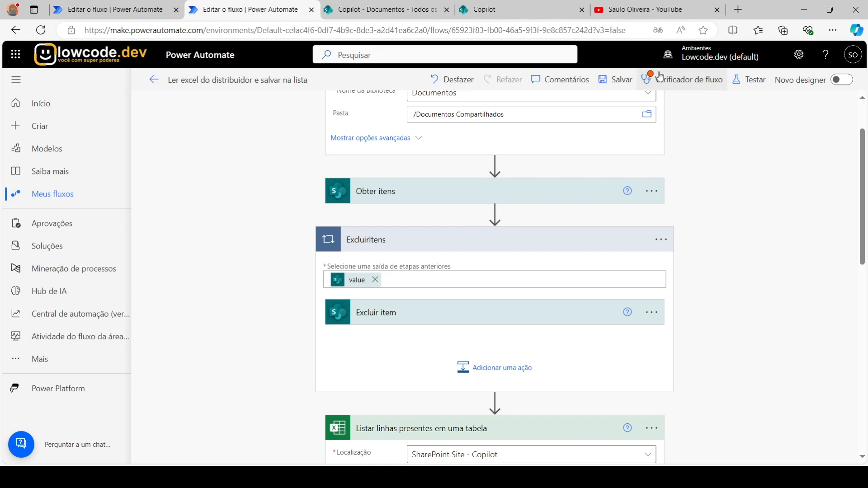
pyautogui.click(682, 79)
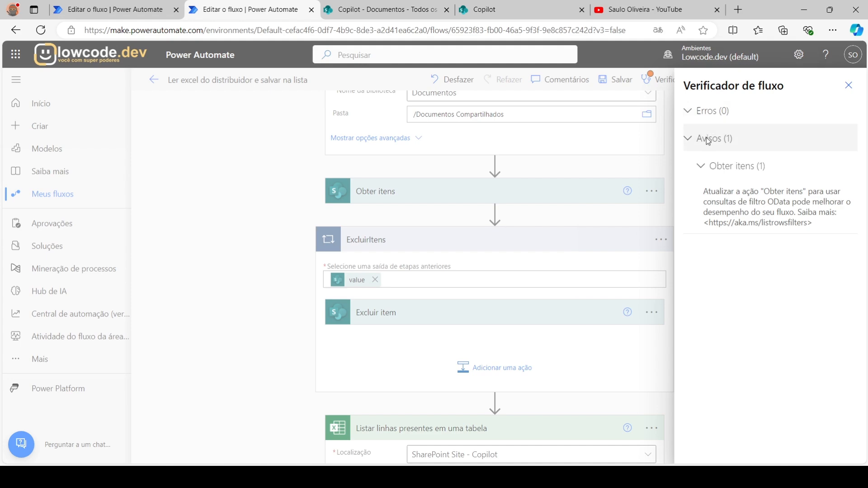
pyautogui.click(850, 90)
pyautogui.scroll(-5, 370, 288)
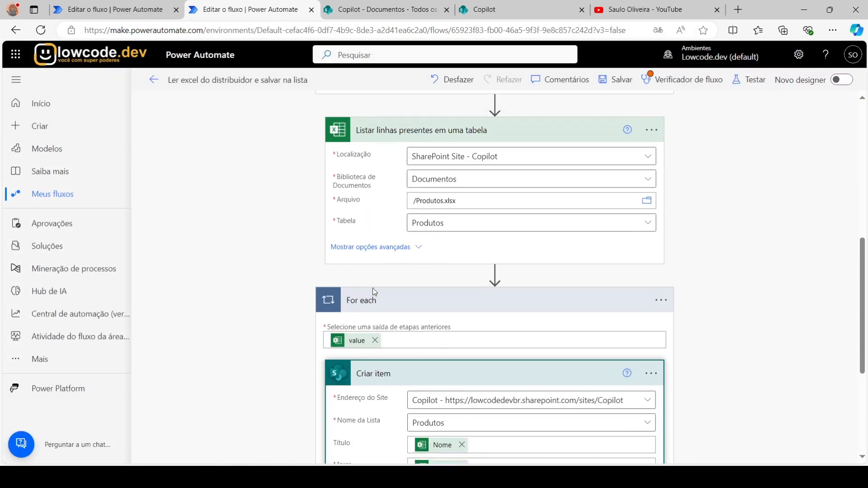
pyautogui.scroll(4, 357, 275)
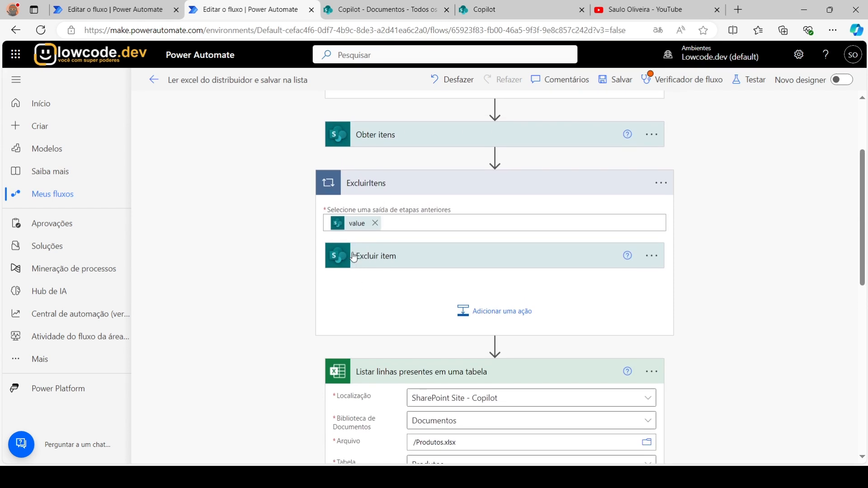
# Check the Produtos list and the Documentos library in SharePoint, and review the process diagram in PowerPoint.
pyautogui.click(483, 10)
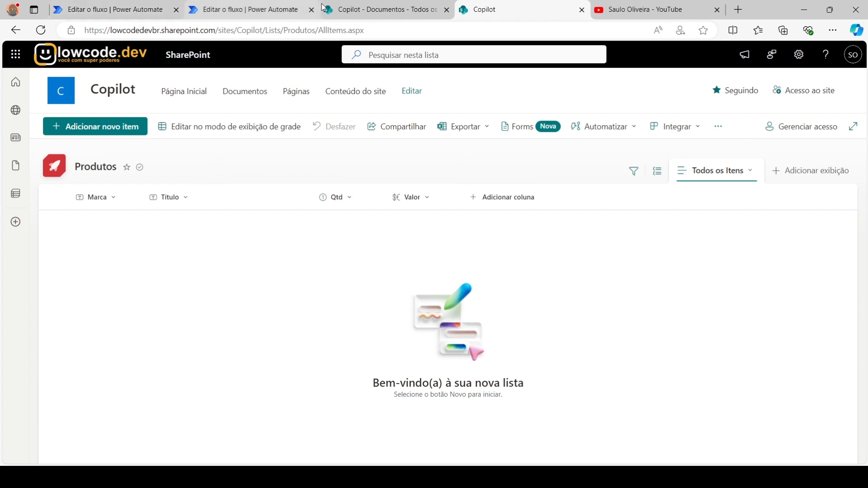
pyautogui.click(351, 12)
pyautogui.click(244, 14)
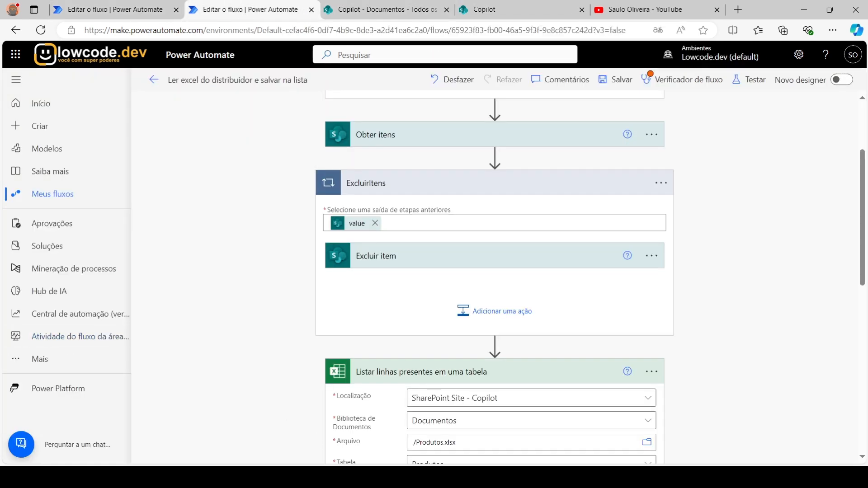
pyautogui.hotkey('alt', 'Tab')
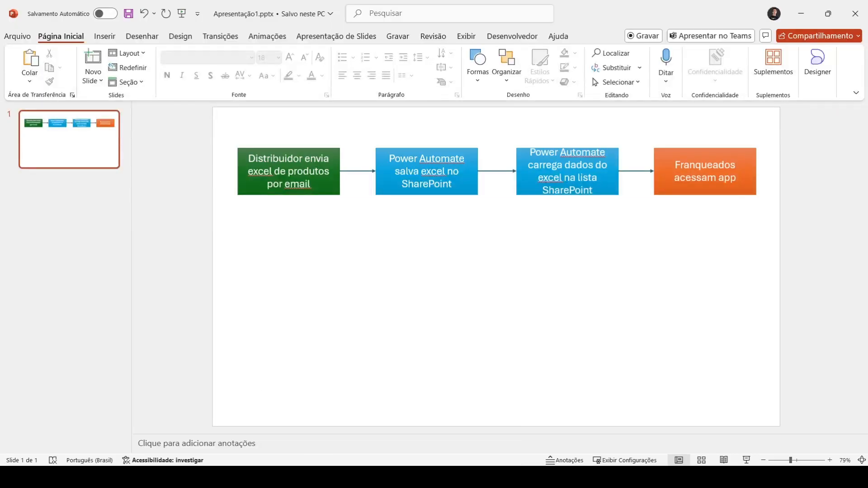
pyautogui.hotkey('alt', 'Tab')
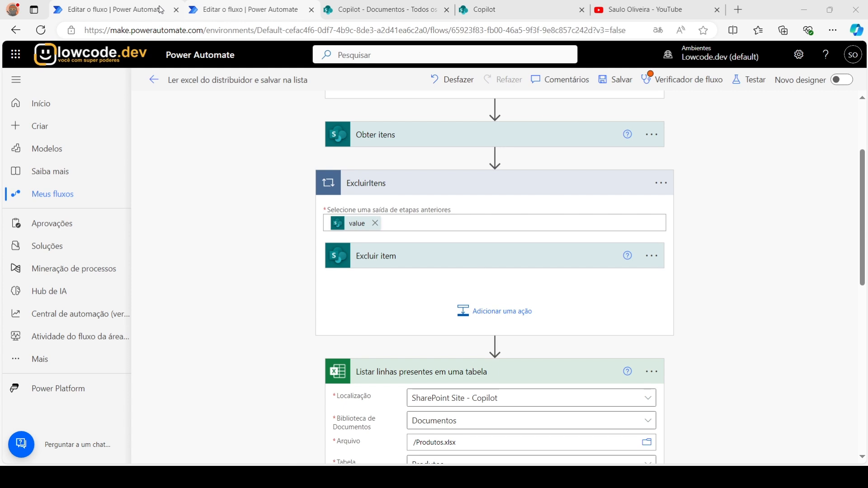
# Save the flow "Ler excel do distribuidor e salvar na lista" and dismiss the flow checker.
pyautogui.click(116, 9)
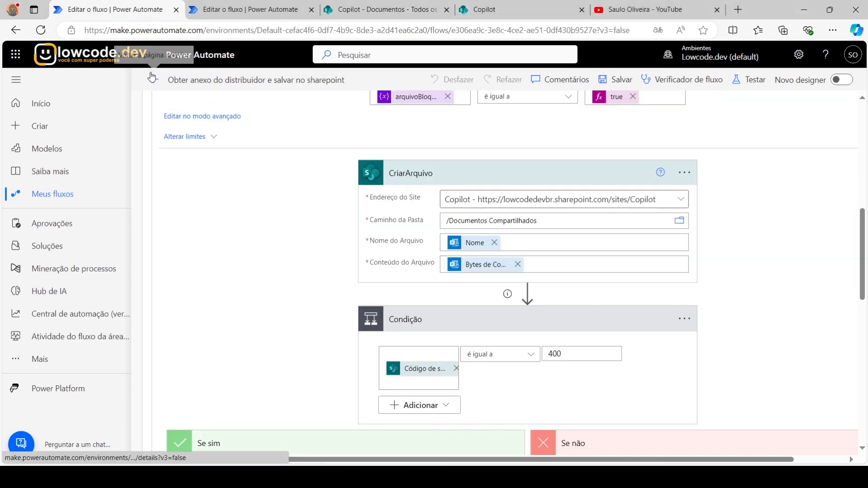
pyautogui.click(301, 10)
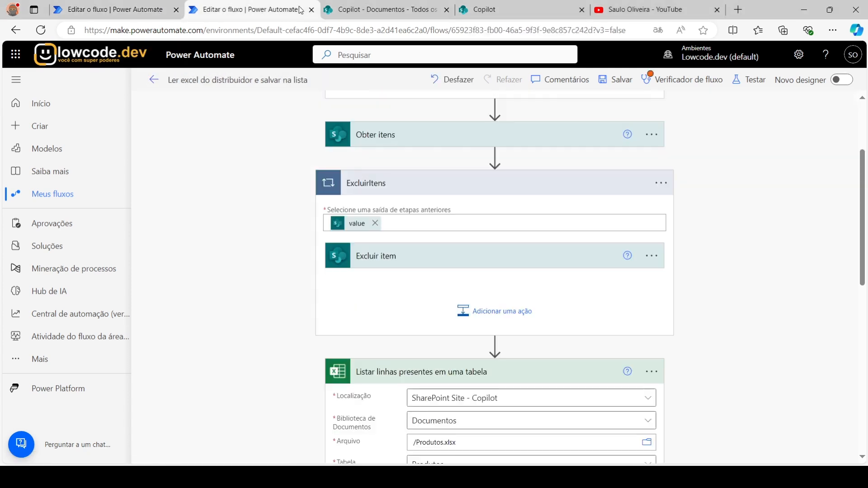
pyautogui.click(623, 80)
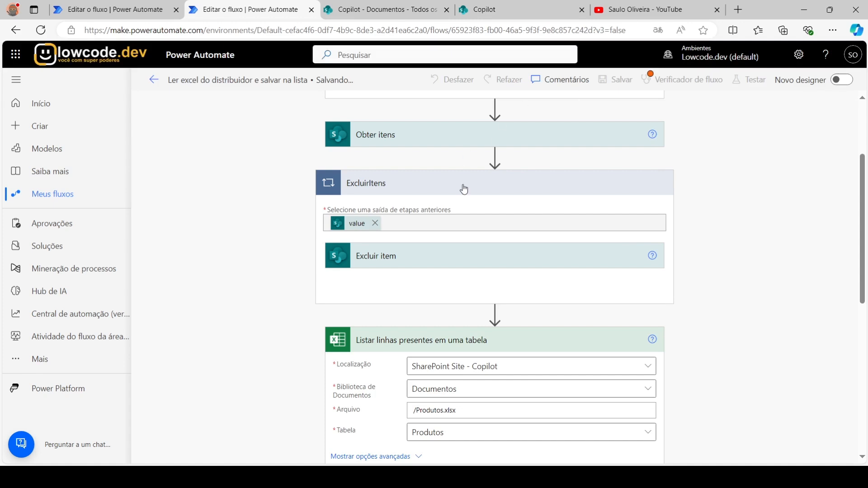
pyautogui.scroll(3, 487, 247)
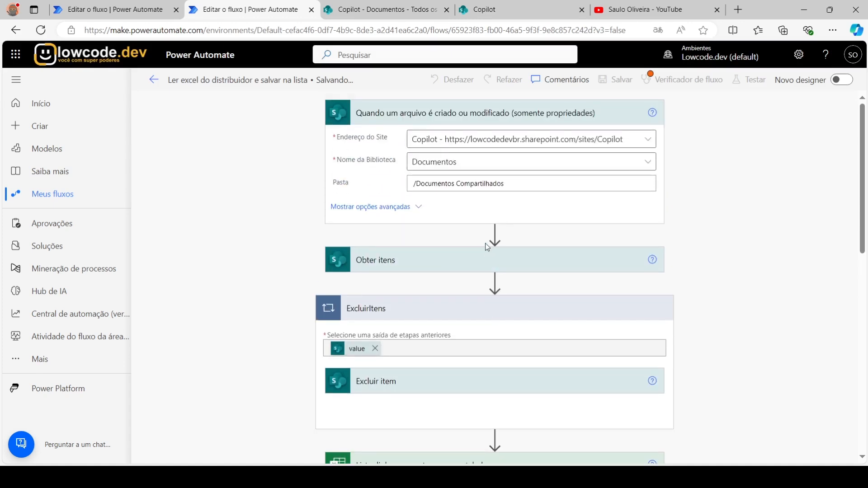
pyautogui.scroll(-4, 483, 247)
pyautogui.scroll(-8, 481, 247)
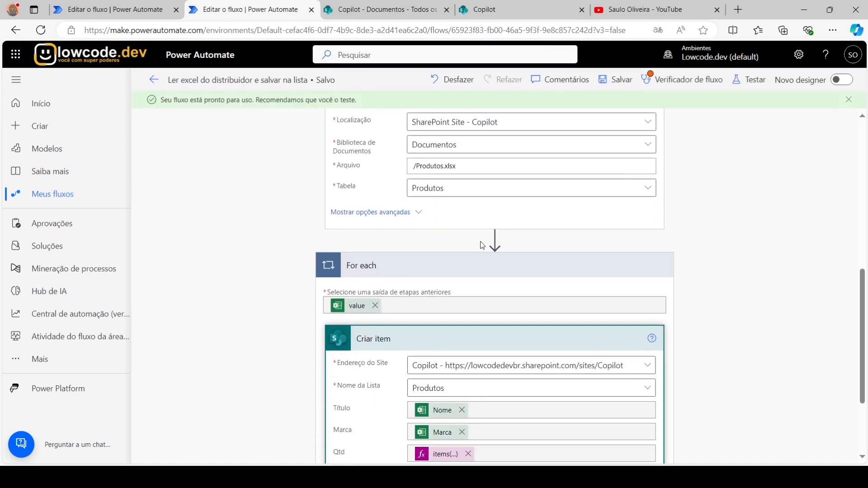
pyautogui.scroll(5, 481, 246)
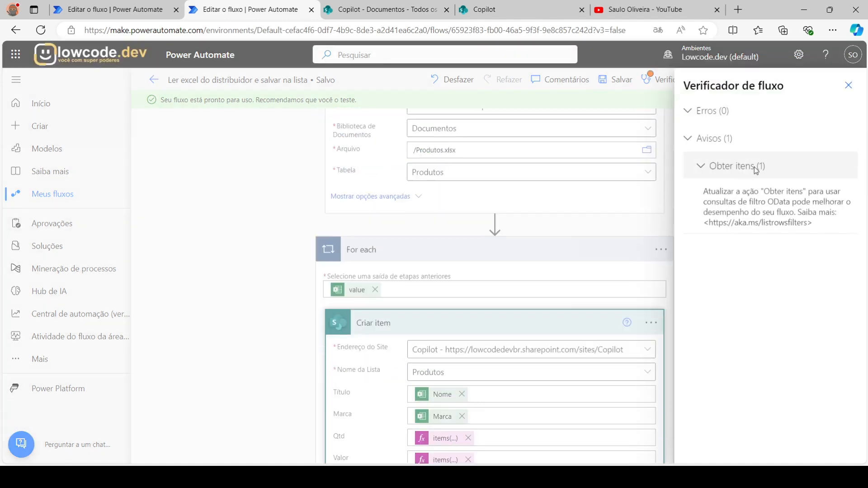
pyautogui.click(848, 85)
# Review the saved flow up to its trigger, and switch to the flow "Obter anexo do distribuidor e salvar no sharepoint".
pyautogui.scroll(5, 492, 256)
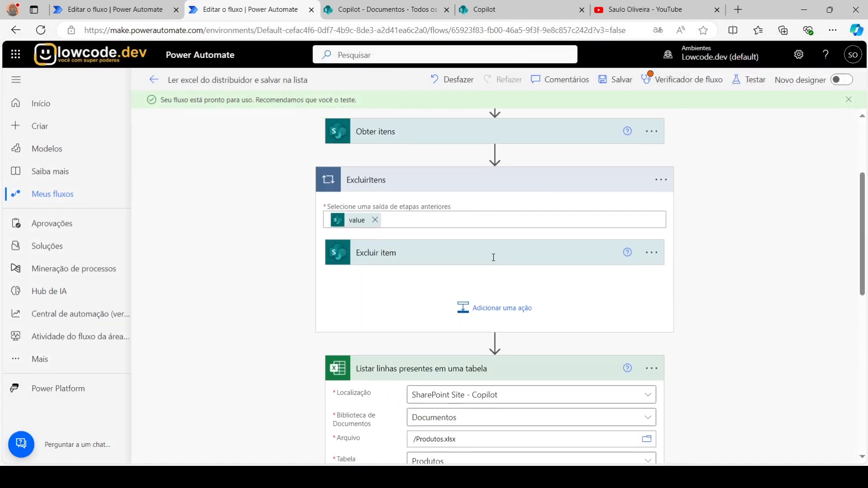
pyautogui.scroll(1, 441, 259)
pyautogui.scroll(2, 441, 261)
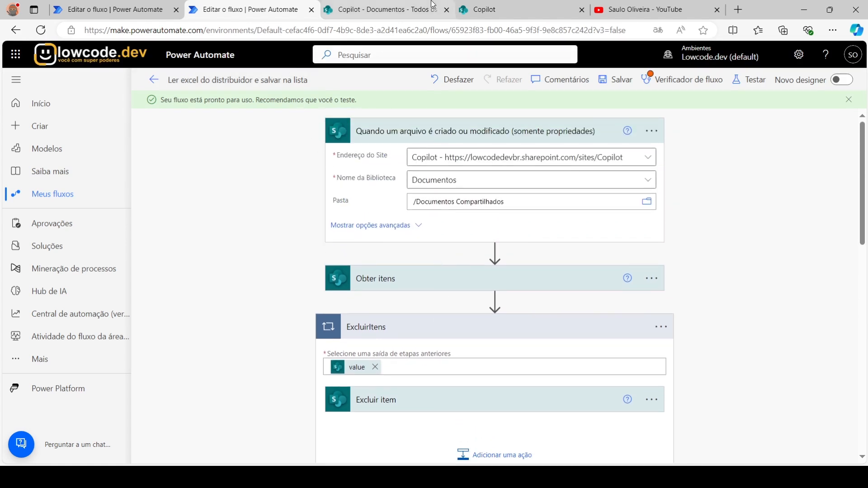
pyautogui.click(128, 9)
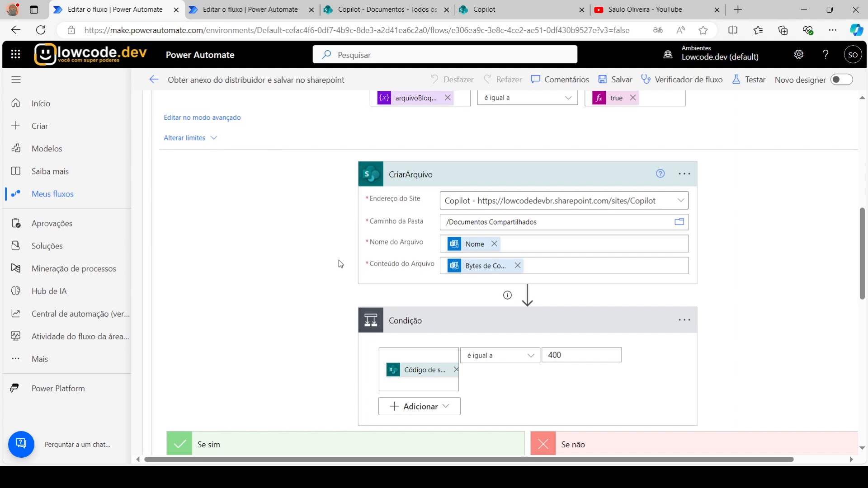
# Leave the attachment flow's editor, open its currently running execution from the run history, and expand the For each loop.
pyautogui.scroll(6, 338, 259)
pyautogui.click(154, 80)
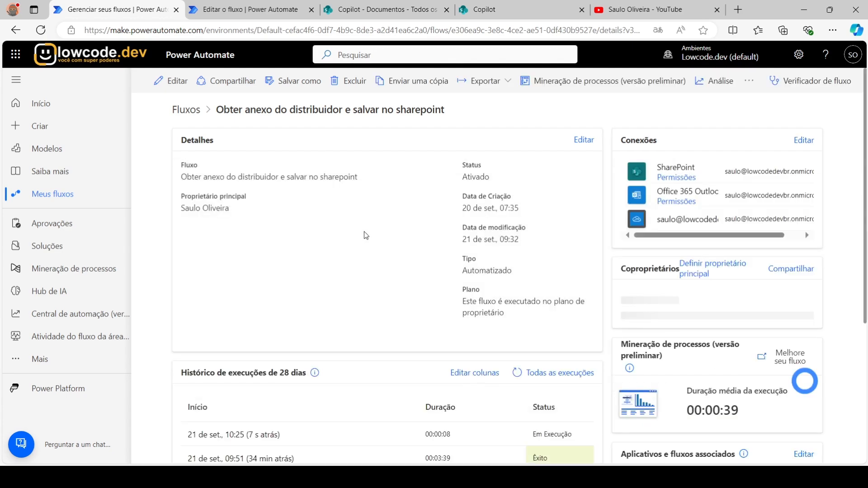
pyautogui.scroll(-5, 366, 235)
pyautogui.click(264, 218)
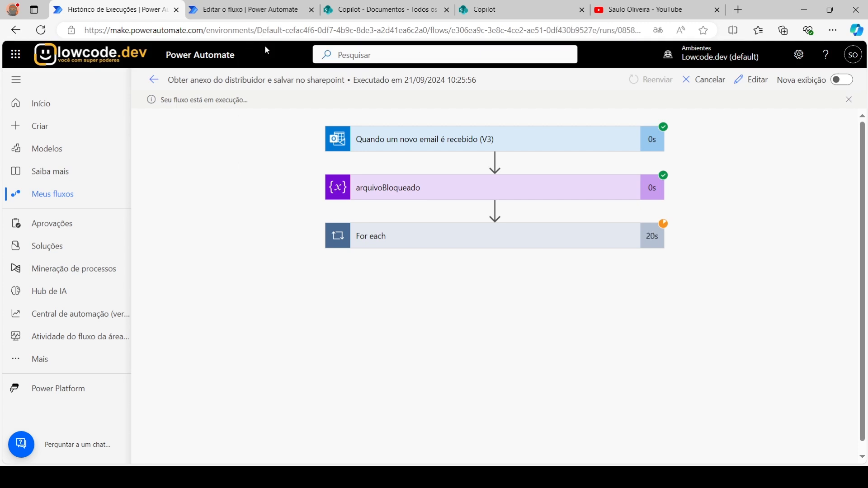
pyautogui.click(542, 238)
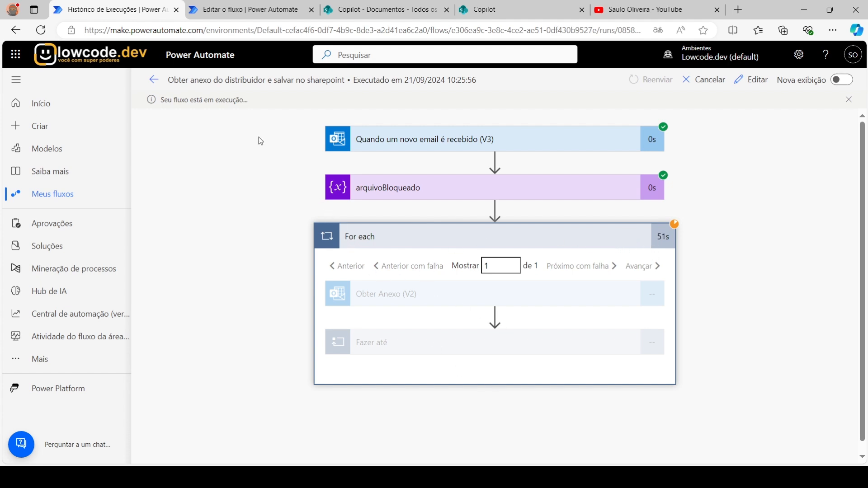
# Open the details page of the flow "Ler excel do distribuidor e salvar na lista", and return to the attachment flow's run.
pyautogui.click(271, 11)
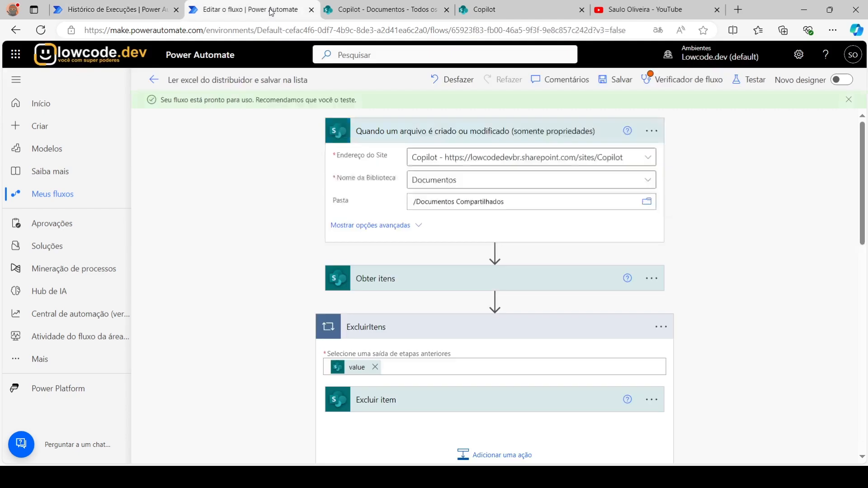
pyautogui.click(155, 82)
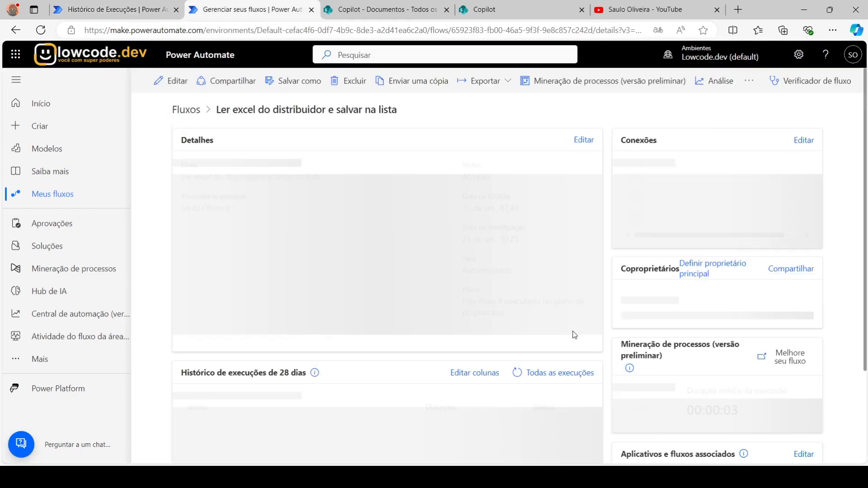
pyautogui.click(119, 11)
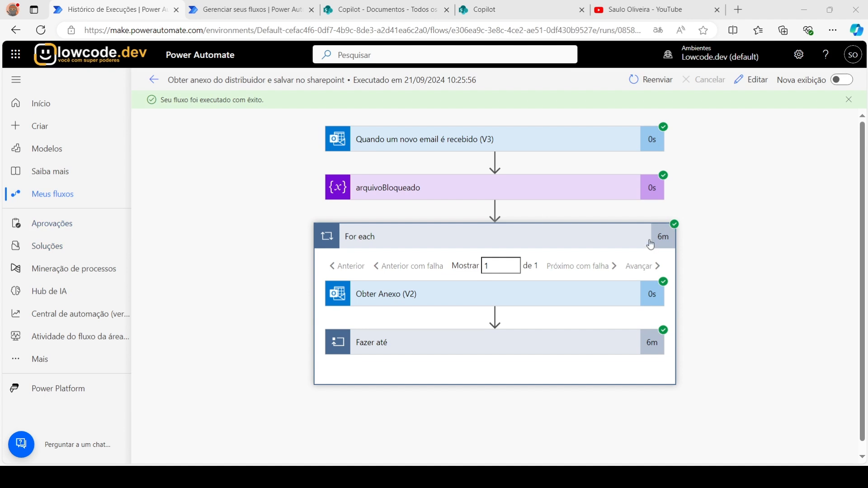
# Expand the Fazer até loop in the attachment flow's run and show iteration 13.
pyautogui.click(455, 344)
pyautogui.scroll(-2, 459, 316)
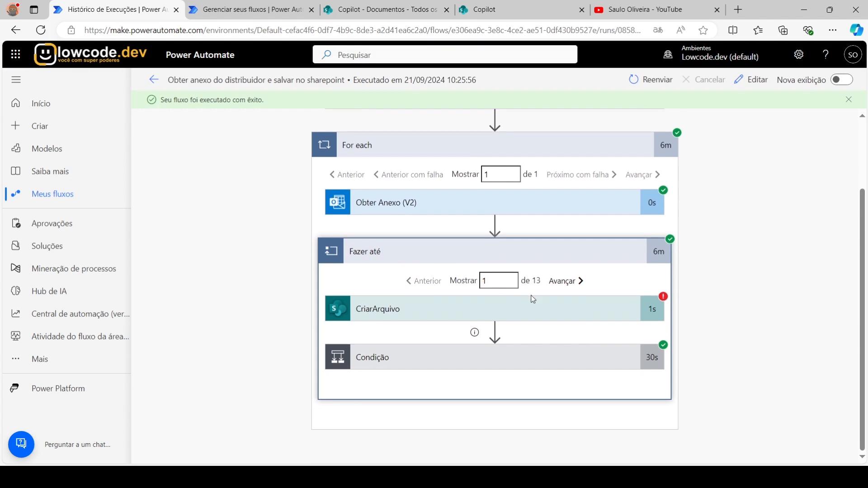
pyautogui.doubleClick(485, 280)
pyautogui.write('13')
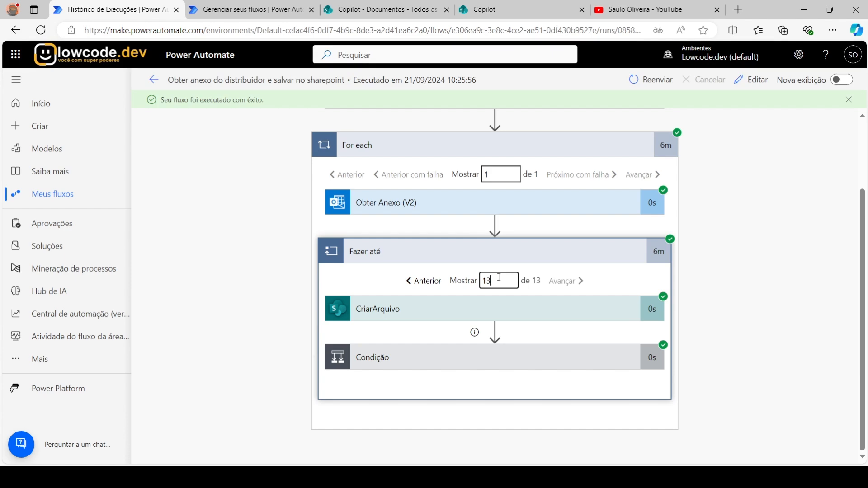
# Inspect the CriarArquivo outputs and the Condição result with its Se sim and Se não branches.
pyautogui.click(510, 311)
pyautogui.scroll(-15, 475, 308)
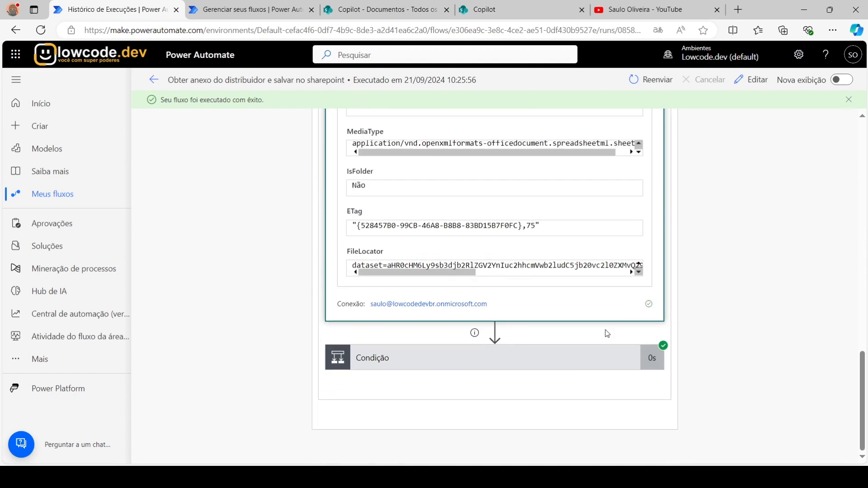
pyautogui.click(602, 350)
pyautogui.scroll(-5, 608, 312)
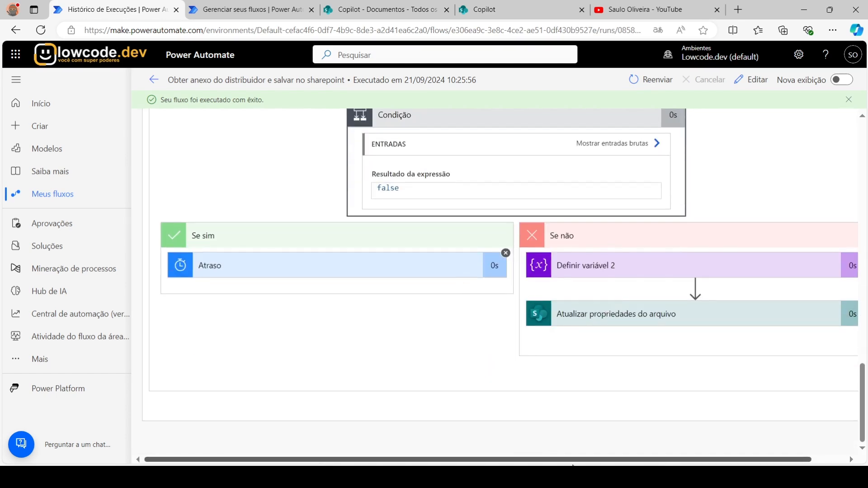
pyautogui.moveTo(570, 459); pyautogui.dragTo(663, 457)
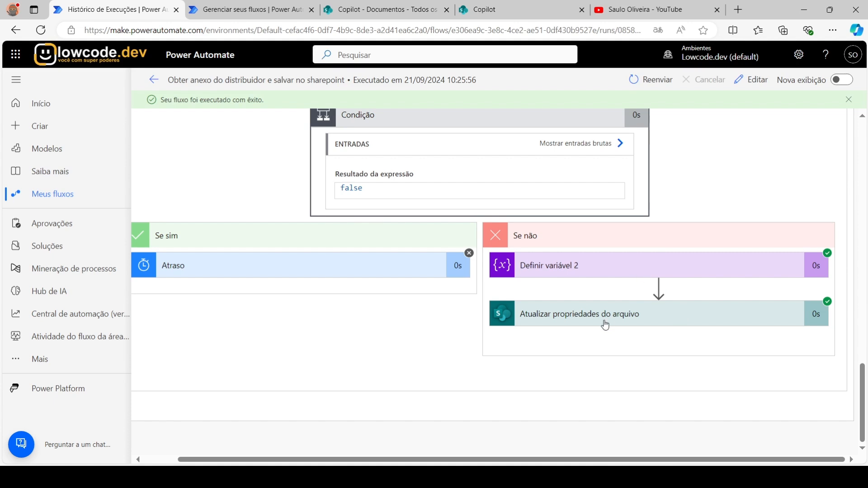
# Check the file in the Documentos library, and reload the Produtos list in SharePoint.
pyautogui.click(386, 10)
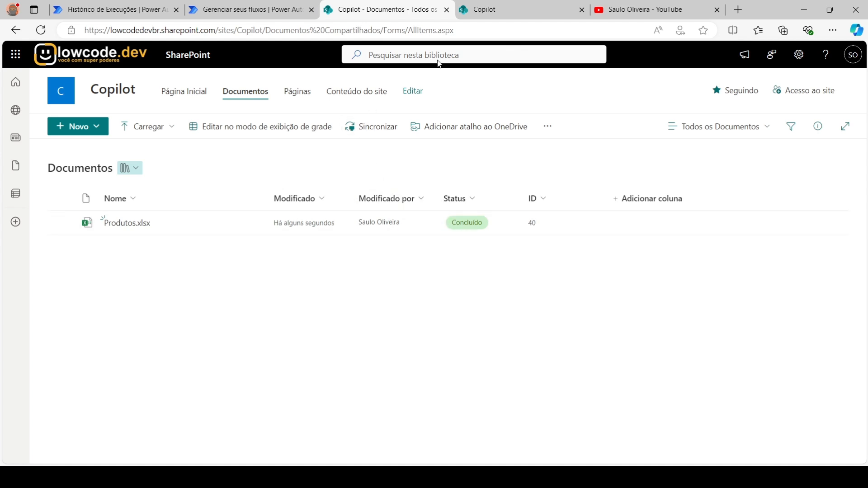
pyautogui.click(482, 11)
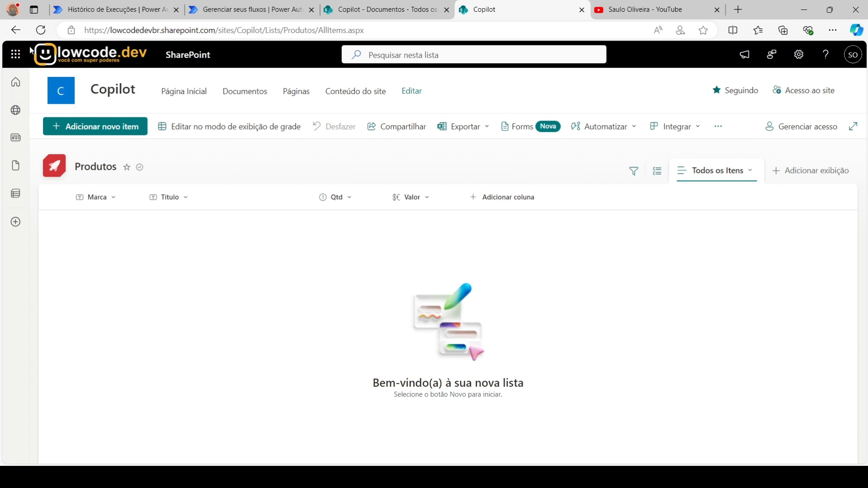
pyautogui.click(41, 30)
# Refresh the run history of "Ler excel do distribuidor e salvar na lista" to check its latest run, and reload the Produtos list again.
pyautogui.click(269, 11)
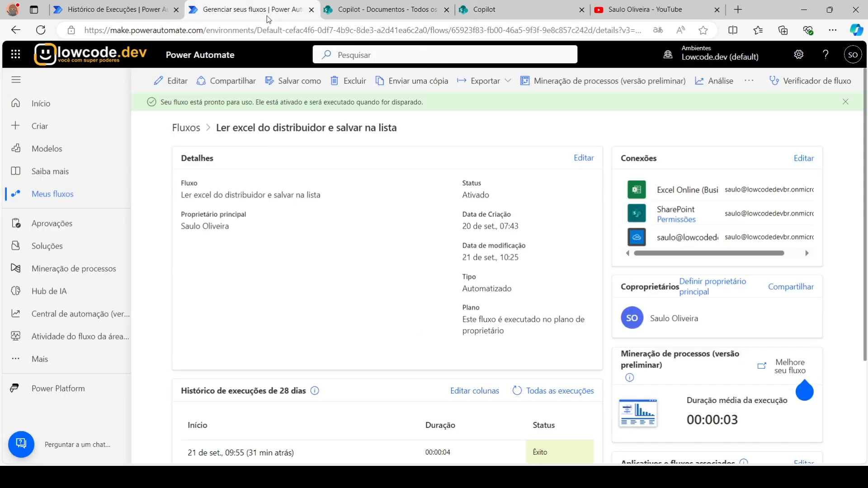
pyautogui.click(516, 392)
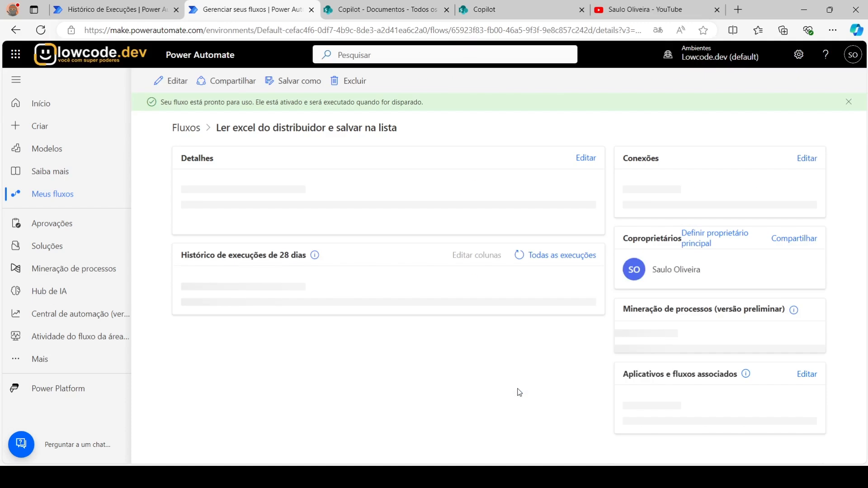
pyautogui.scroll(-3, 528, 294)
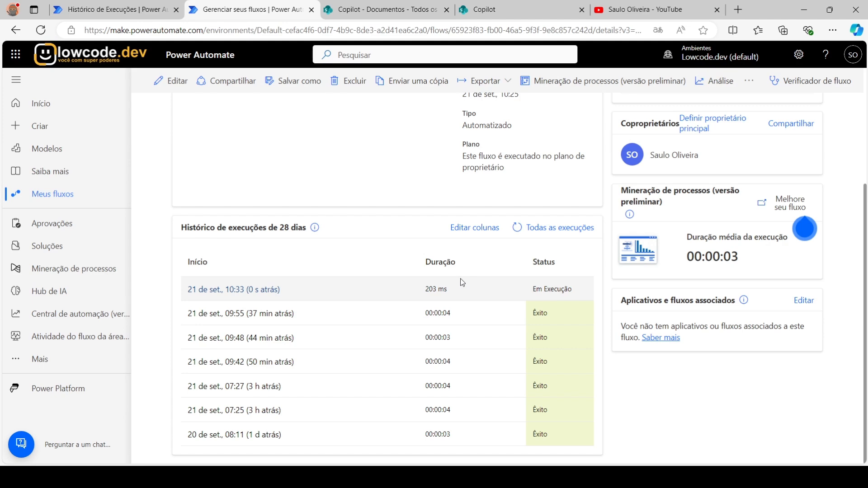
pyautogui.click(516, 231)
pyautogui.scroll(-3, 508, 327)
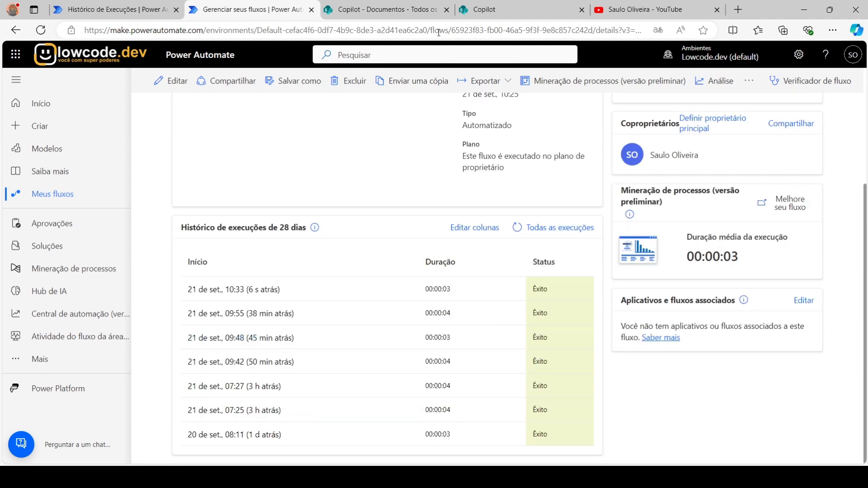
pyautogui.click(497, 13)
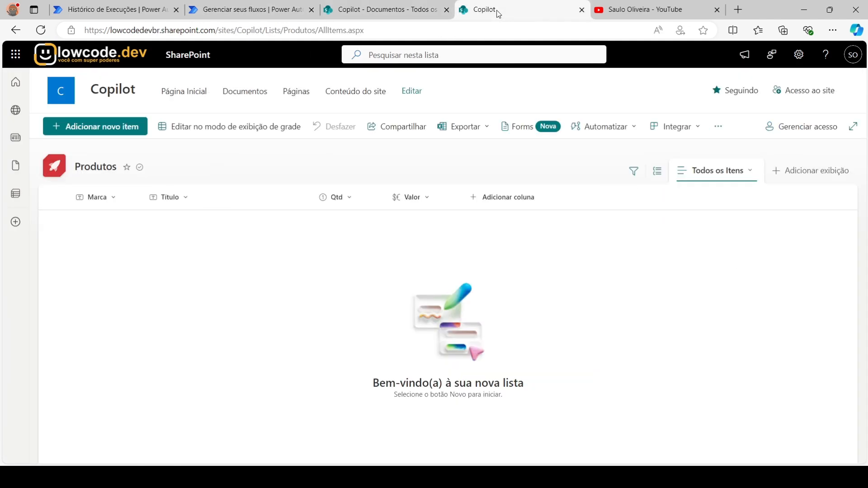
pyautogui.click(41, 34)
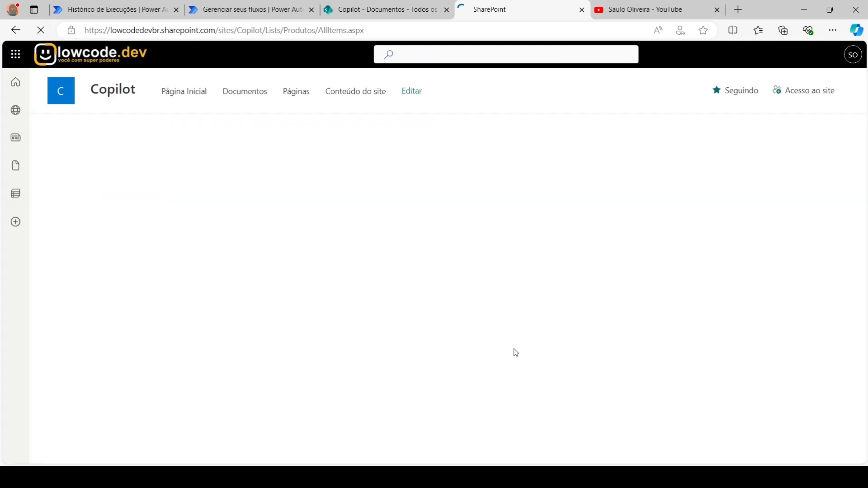